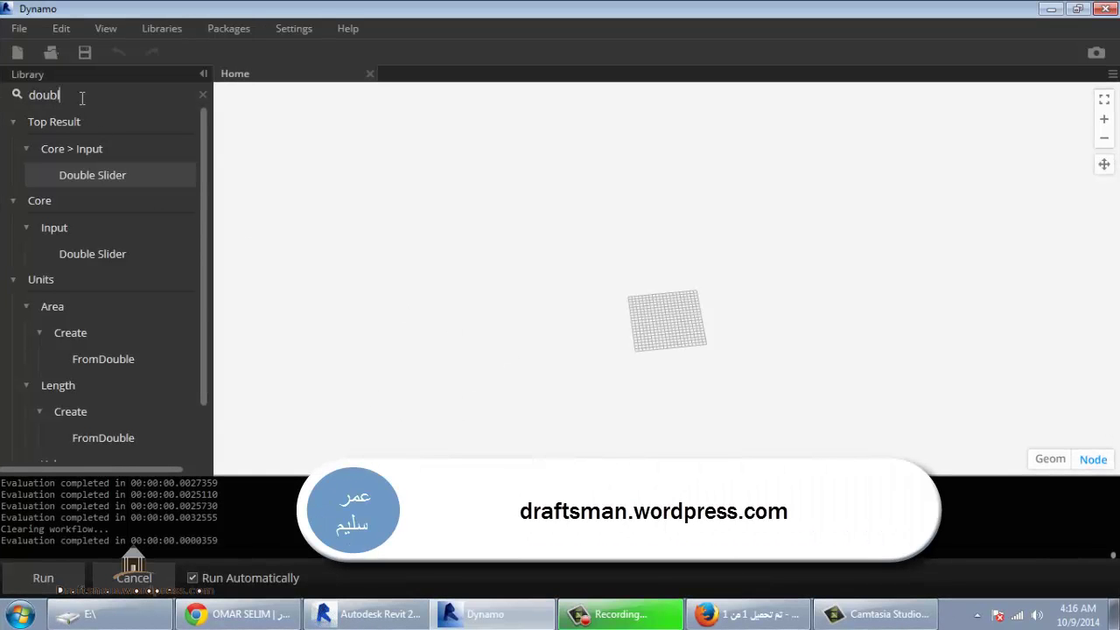
Step: Clear the library search and expand Geometry > Cylinder > Create to list ByPointsRadius and ByRadiusHeight
{"action": "left_click_drag", "start_coordinate": [80, 95], "coordinate": [3, 94]}
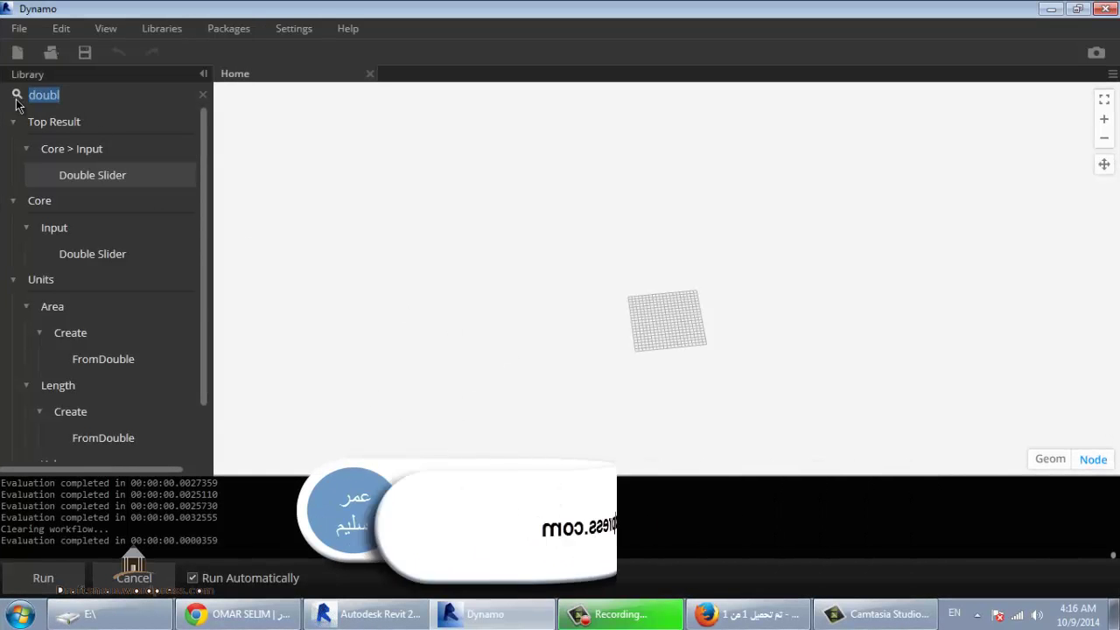
{"action": "key", "text": "BackSpace"}
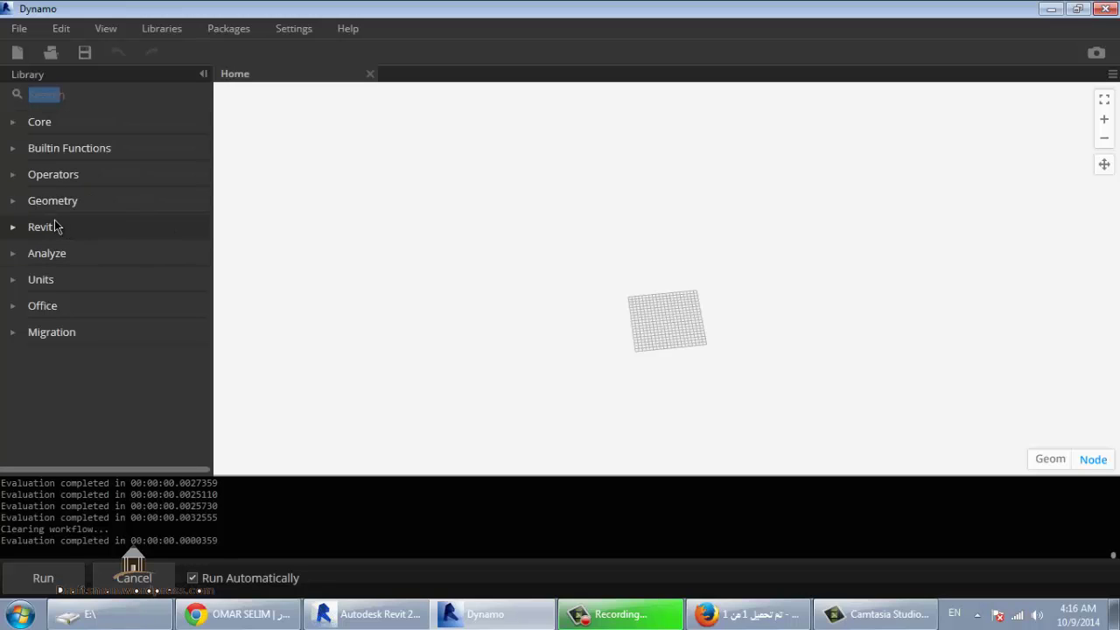
{"action": "left_click", "coordinate": [16, 201]}
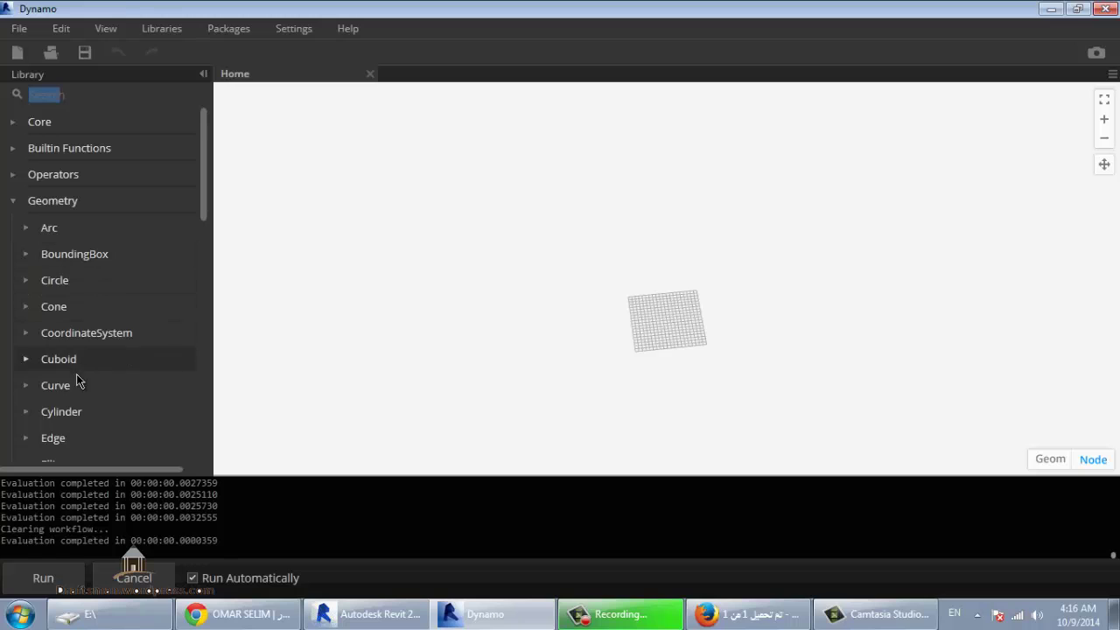
{"action": "left_click", "coordinate": [61, 411]}
{"action": "scroll", "coordinate": [81, 368], "scroll_direction": "down", "scroll_amount": 1}
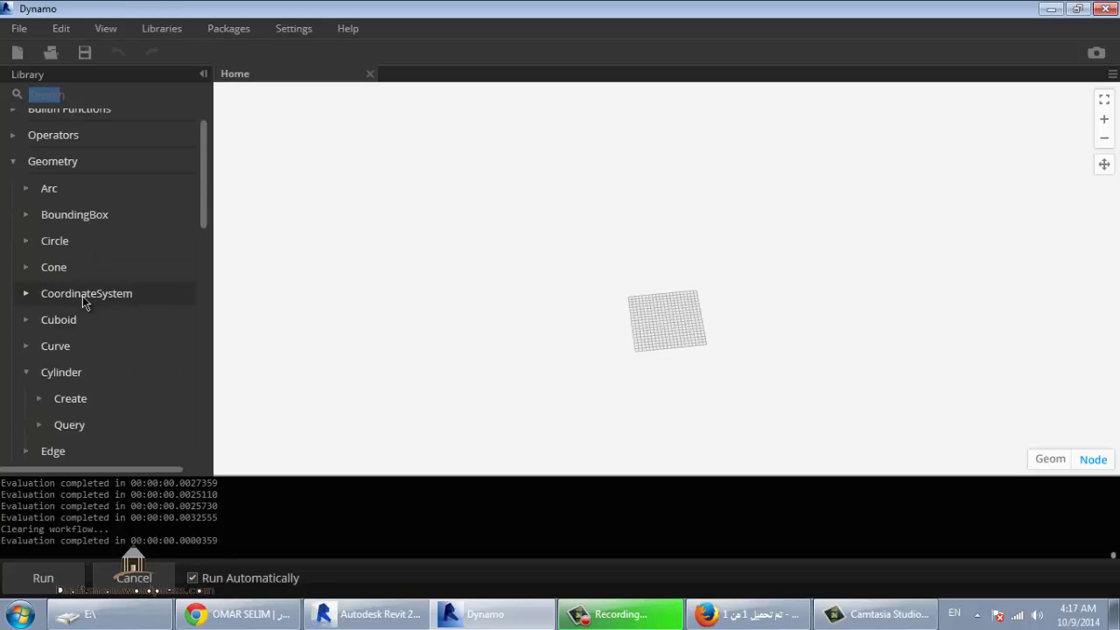
{"action": "left_click", "coordinate": [74, 360]}
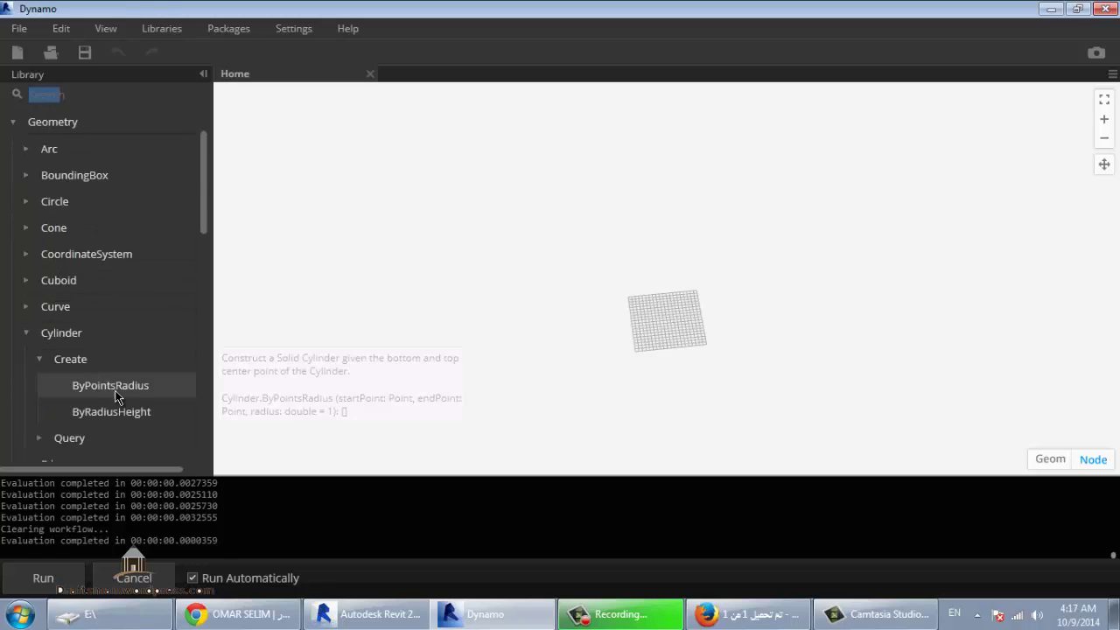
{"action": "mouse_move", "coordinate": [111, 386]}
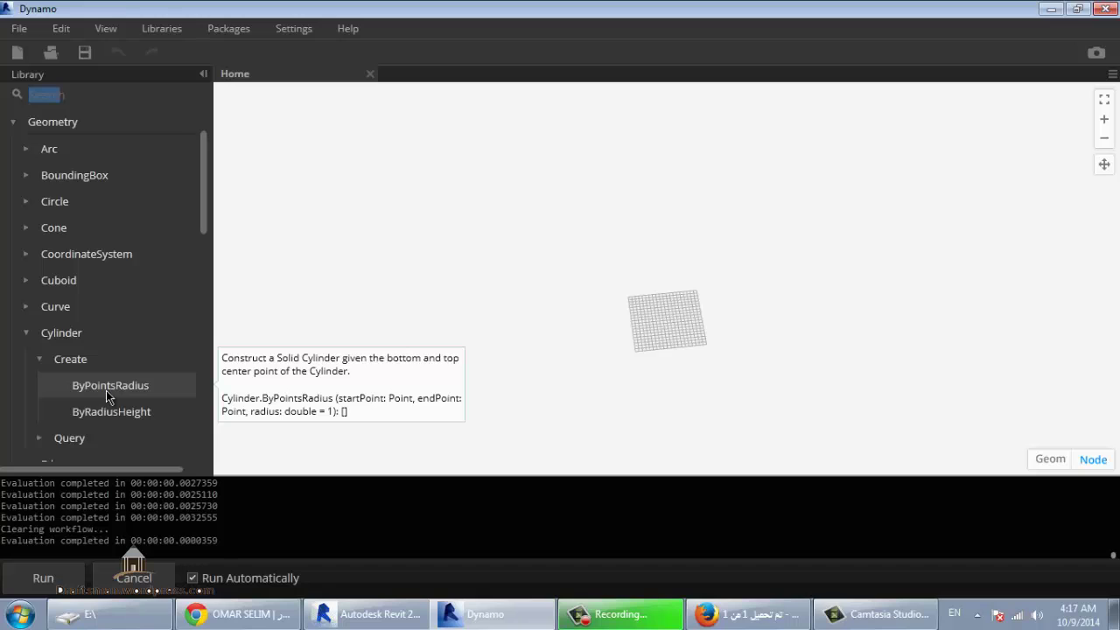
Step: Place a Cylinder.ByPointsRadius node on the canvas and nudge it slightly up and left
{"action": "left_click", "coordinate": [106, 390]}
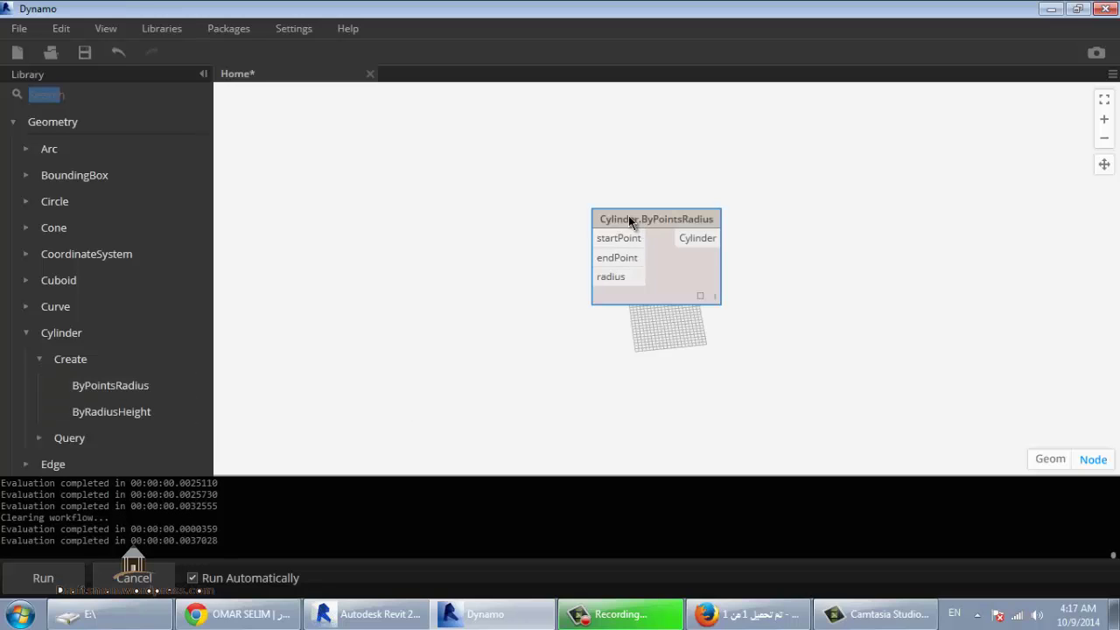
{"action": "left_click_drag", "start_coordinate": [639, 225], "coordinate": [628, 210]}
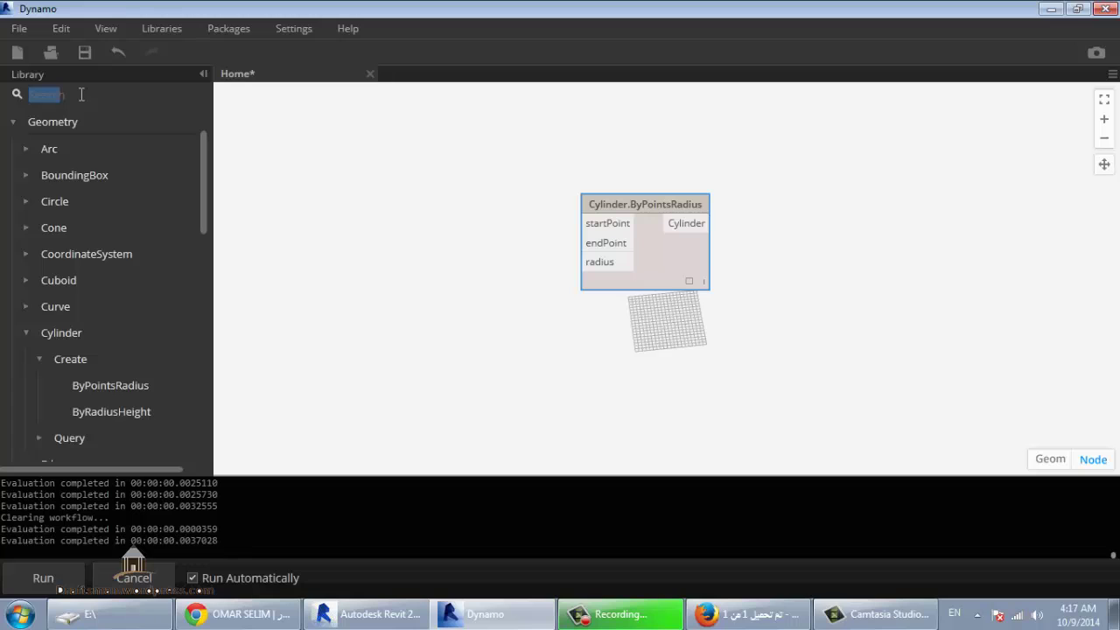
Step: Add a Point.ByCoordinates node via the 'xyz' search and wire it to the cylinder's startPoint
{"action": "type", "text": "xy"}
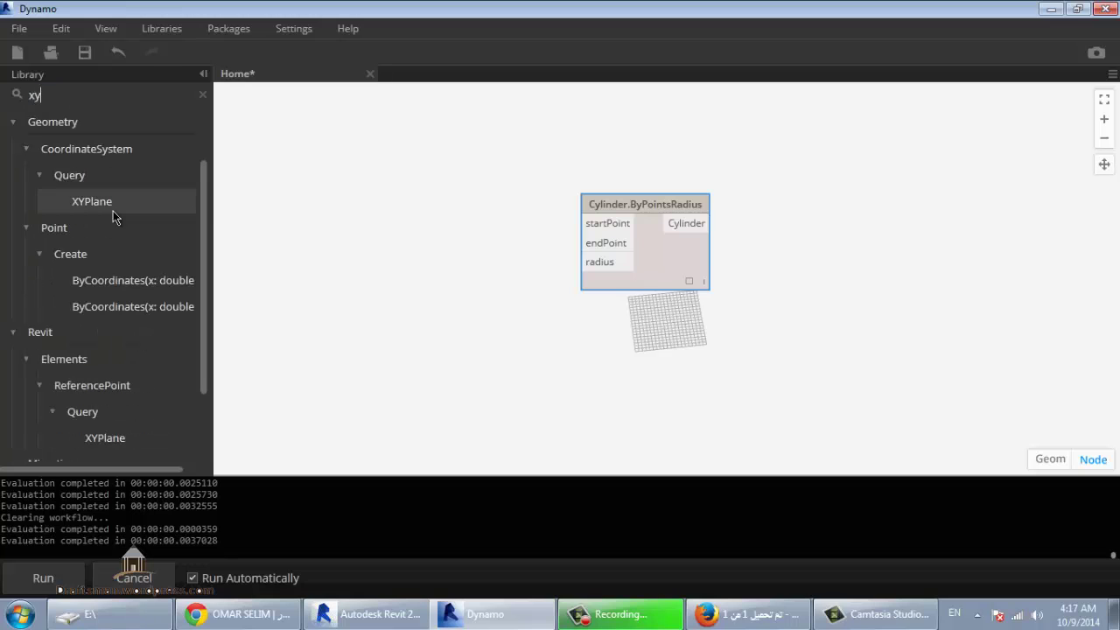
{"action": "type", "text": "z"}
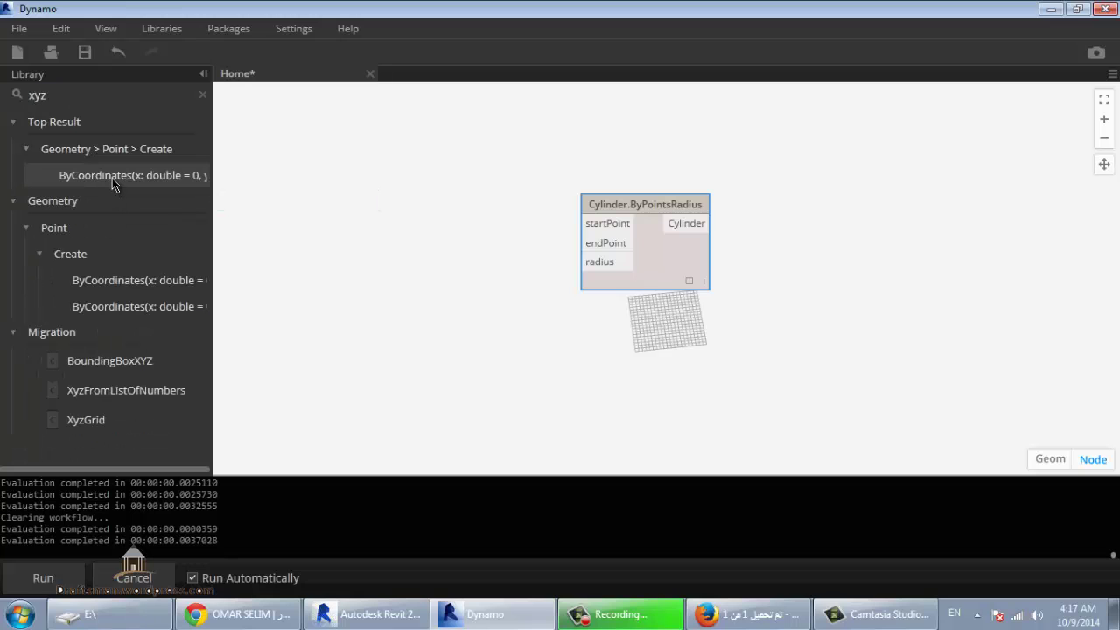
{"action": "left_click", "coordinate": [112, 177]}
{"action": "left_click_drag", "start_coordinate": [613, 240], "coordinate": [384, 154]}
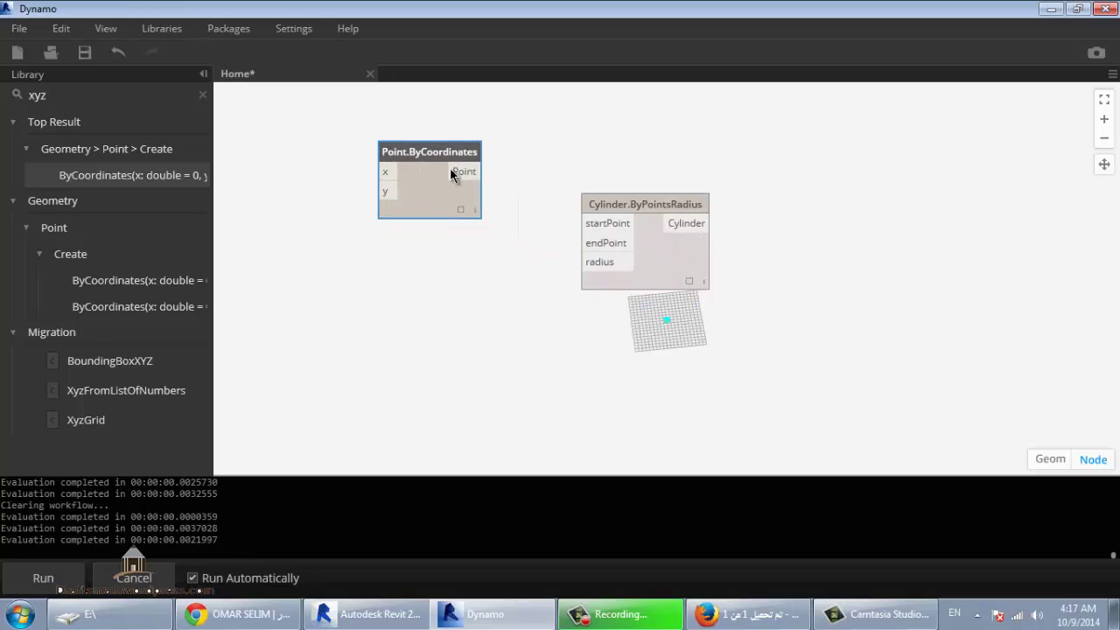
{"action": "left_click", "coordinate": [480, 171]}
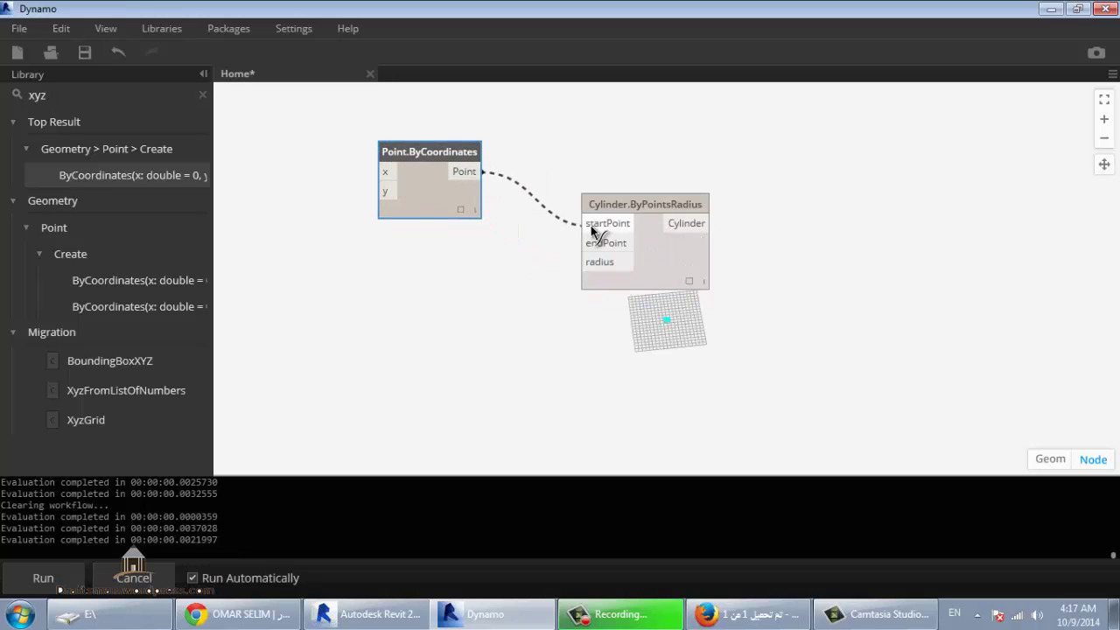
{"action": "left_click", "coordinate": [593, 227]}
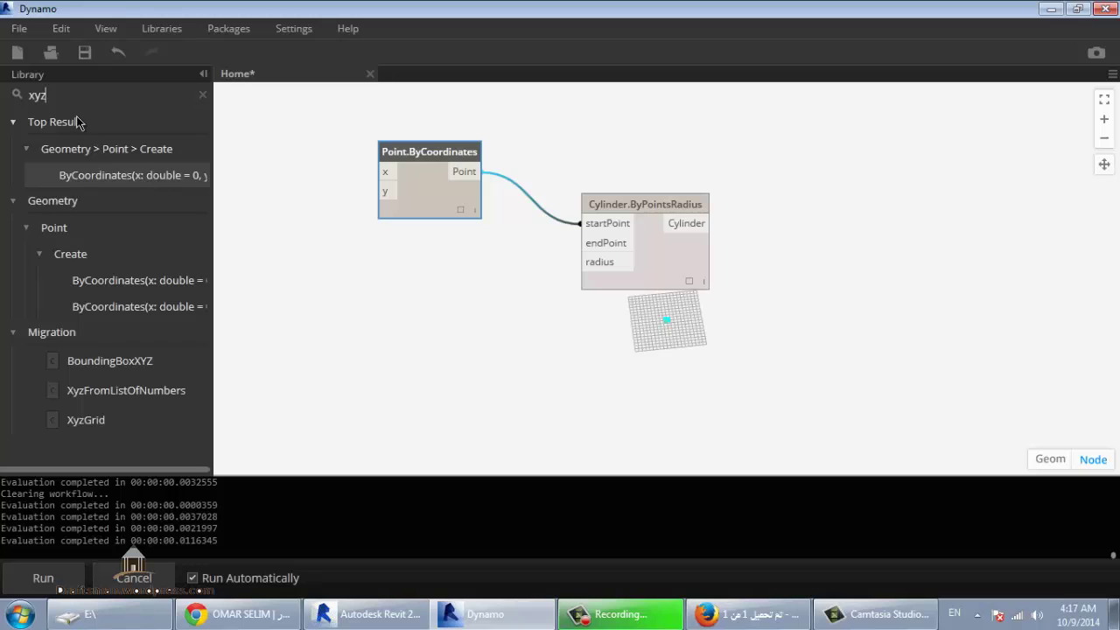
Step: Add a second Point.ByCoordinates node below the first and wire it to the cylinder's endPoint
{"action": "left_click", "coordinate": [98, 173]}
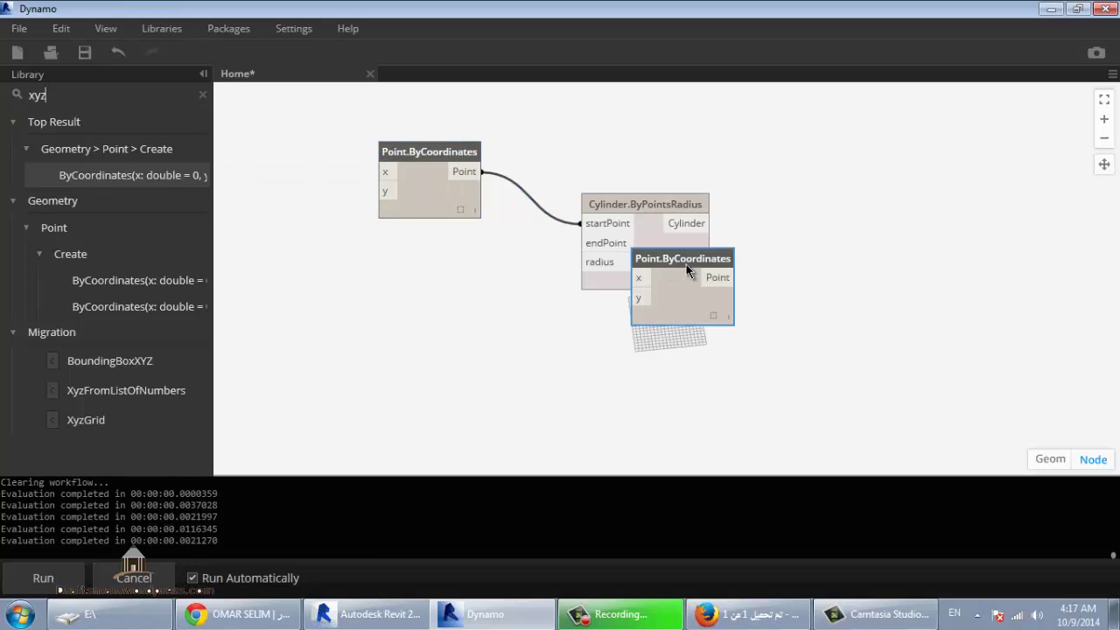
{"action": "left_click_drag", "start_coordinate": [685, 265], "coordinate": [637, 261]}
{"action": "left_click_drag", "start_coordinate": [522, 266], "coordinate": [428, 255]}
{"action": "left_click", "coordinate": [479, 268]}
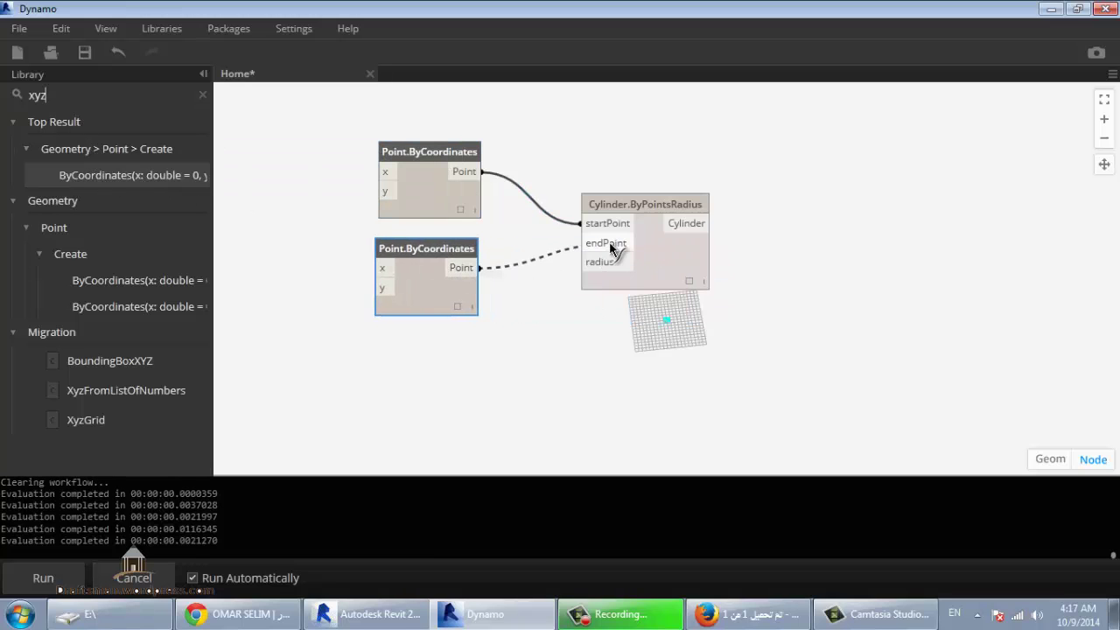
{"action": "left_click", "coordinate": [605, 245]}
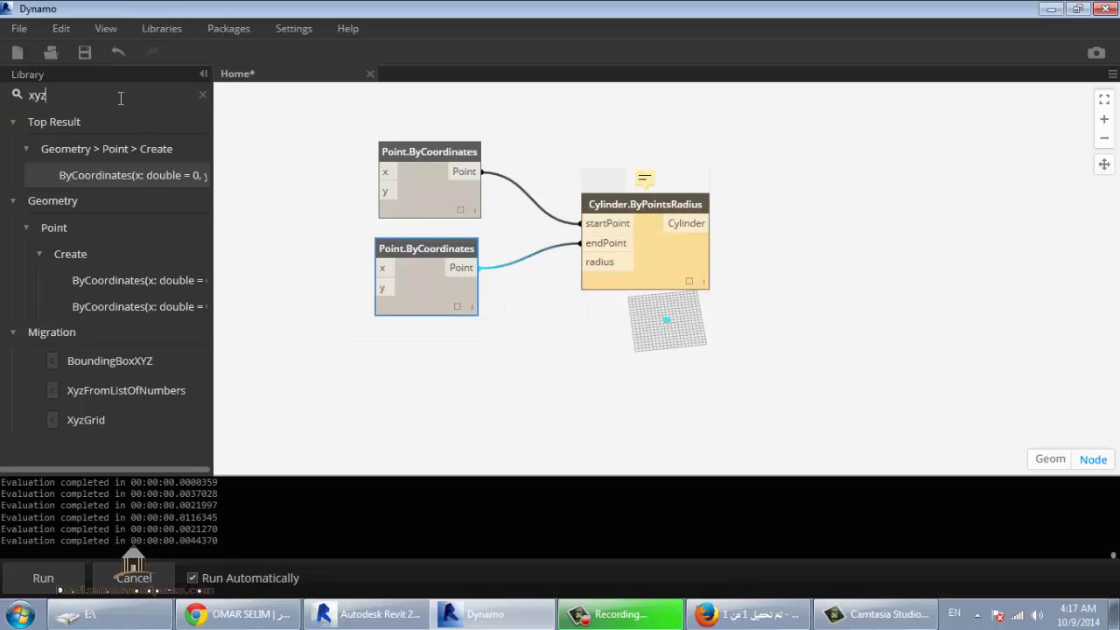
{"action": "left_click_drag", "start_coordinate": [121, 96], "coordinate": [2, 105]}
Step: Add a Number node below the points, wire it to the cylinder's radius, and set it to 5
{"action": "type", "text": "num"}
{"action": "left_click", "coordinate": [139, 174]}
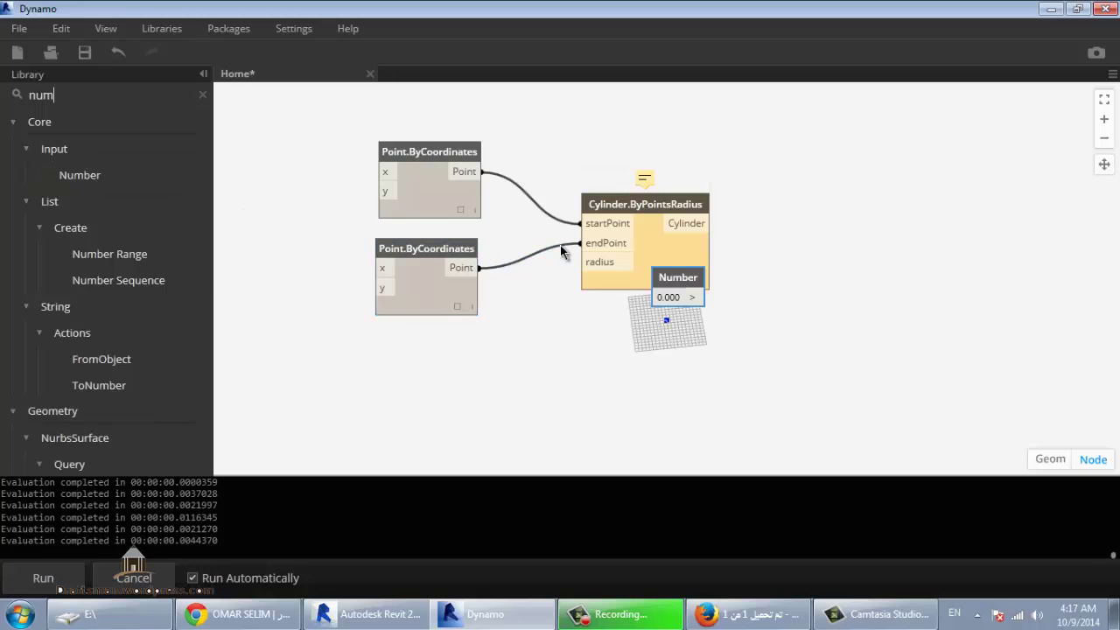
{"action": "left_click_drag", "start_coordinate": [690, 278], "coordinate": [422, 357]}
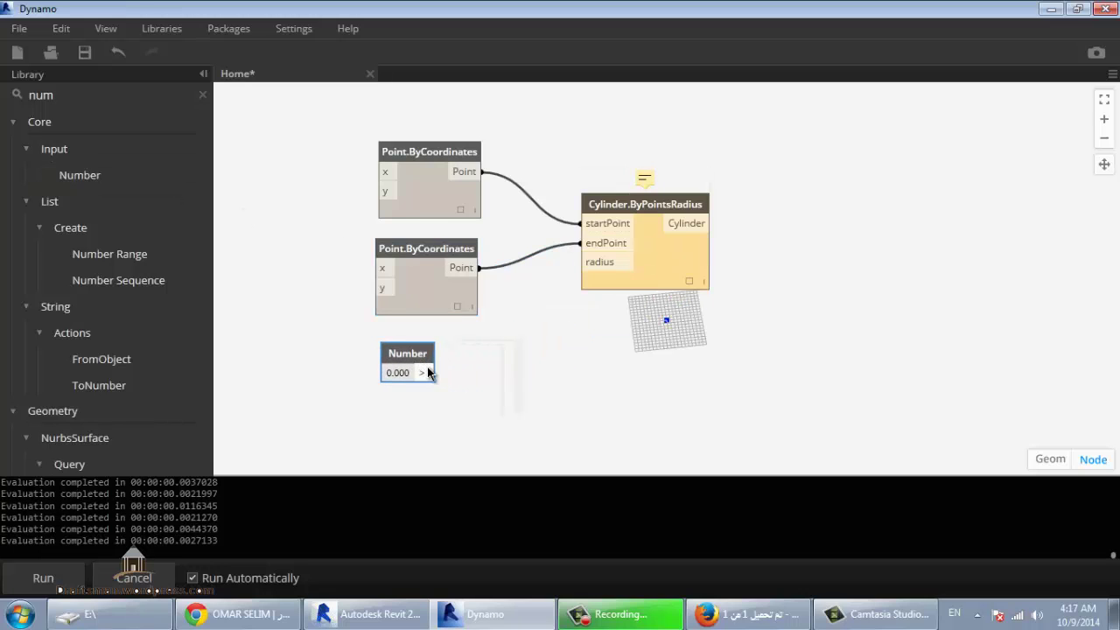
{"action": "left_click", "coordinate": [427, 373]}
{"action": "left_click", "coordinate": [593, 263]}
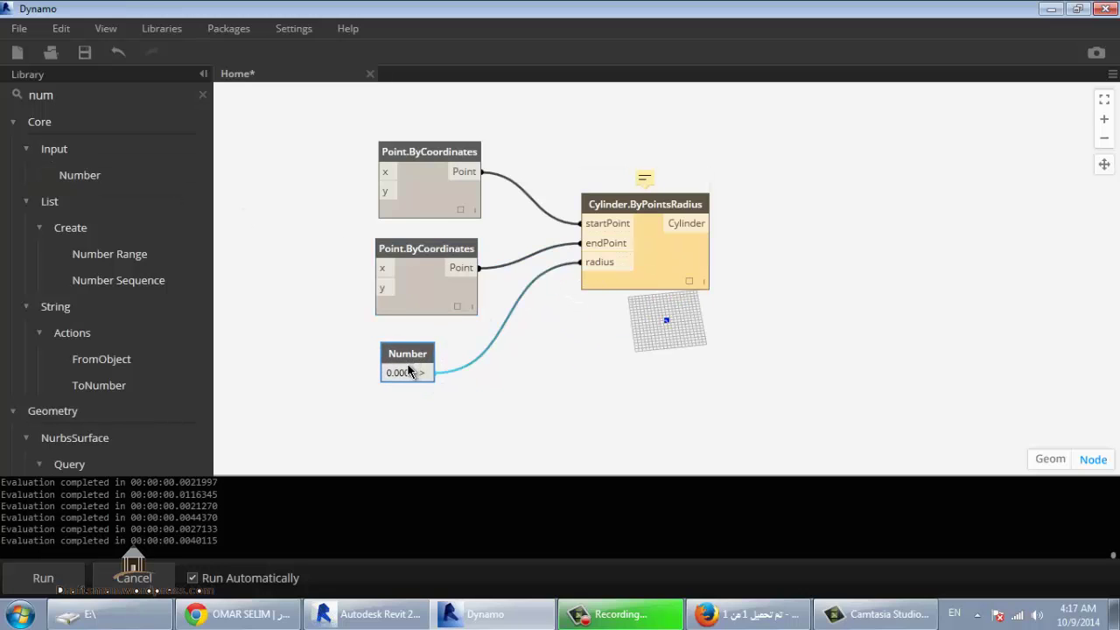
{"action": "double_click", "coordinate": [408, 372]}
{"action": "type", "text": "5"}
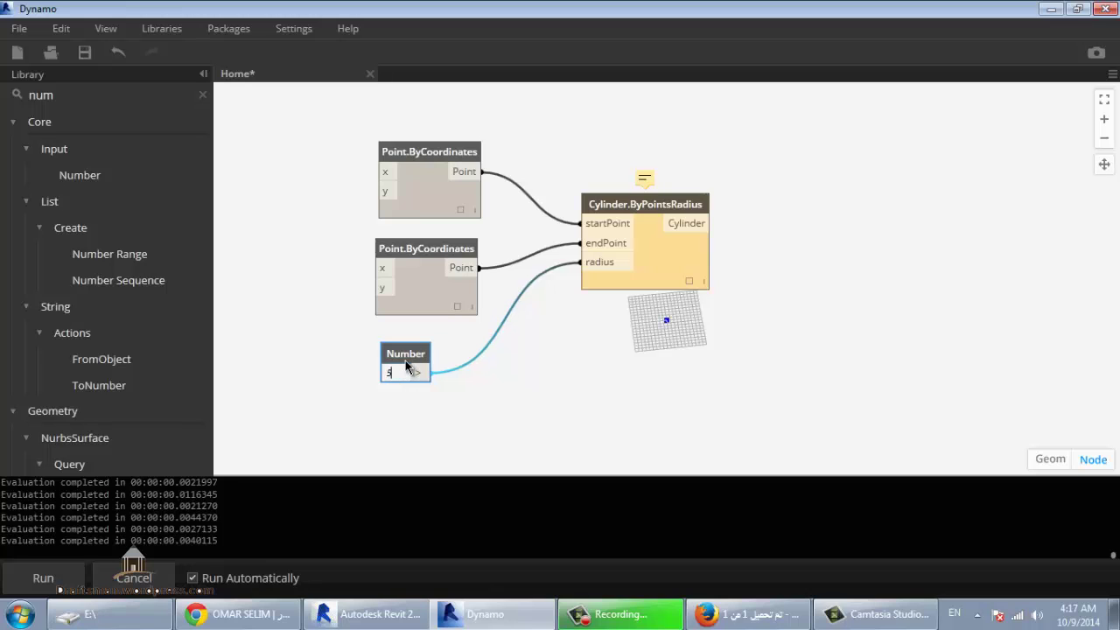
{"action": "key", "text": "Return"}
{"action": "middle_click_drag", "start_coordinate": [516, 278], "coordinate": [616, 282]}
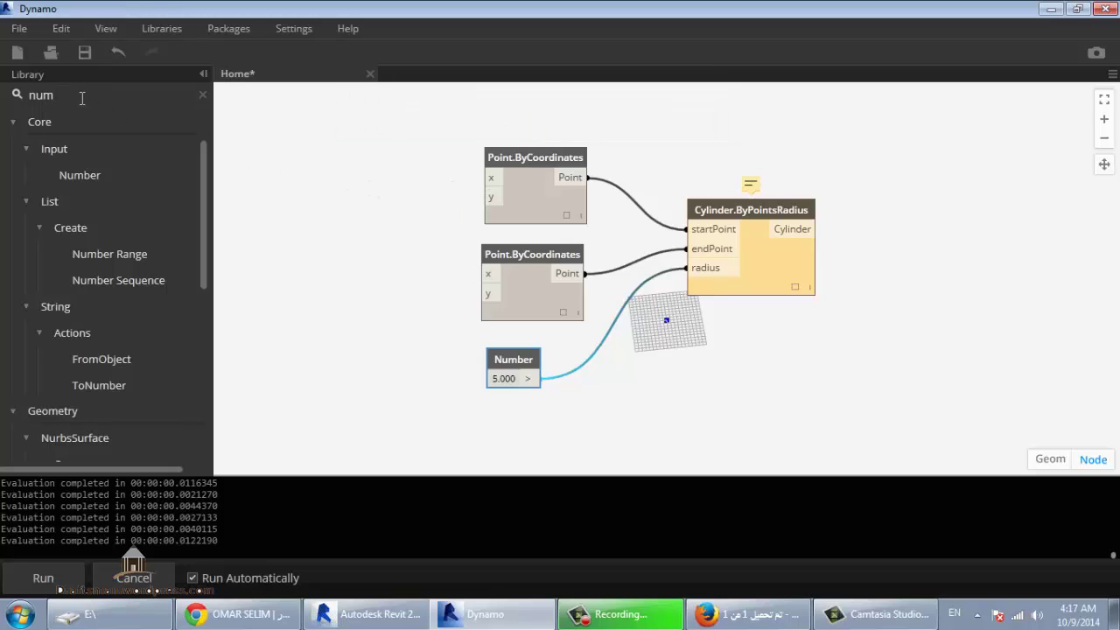
{"action": "left_click_drag", "start_coordinate": [82, 98], "coordinate": [12, 93]}
Step: Add two Integer Slider nodes, one above the other, left of the point nodes
{"action": "type", "text": "s"}
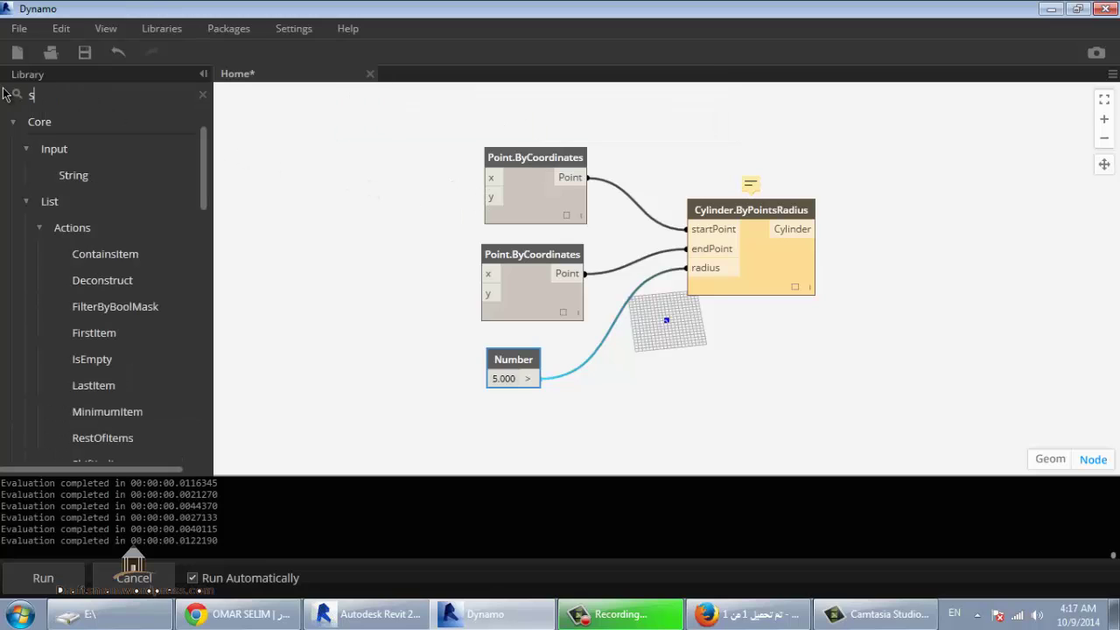
{"action": "type", "text": "li"}
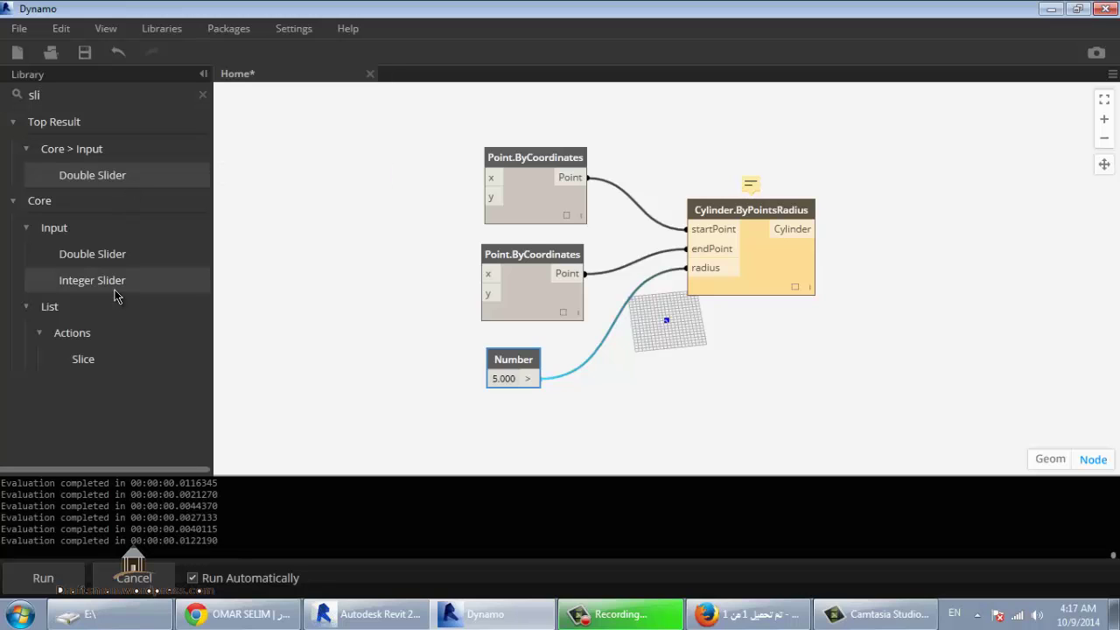
{"action": "left_click", "coordinate": [115, 290]}
{"action": "mouse_move", "coordinate": [735, 298]}
{"action": "left_mouse_down"}
{"action": "mouse_move", "coordinate": [302, 123]}
{"action": "mouse_move", "coordinate": [319, 130]}
{"action": "left_mouse_up"}
{"action": "left_click", "coordinate": [105, 280]}
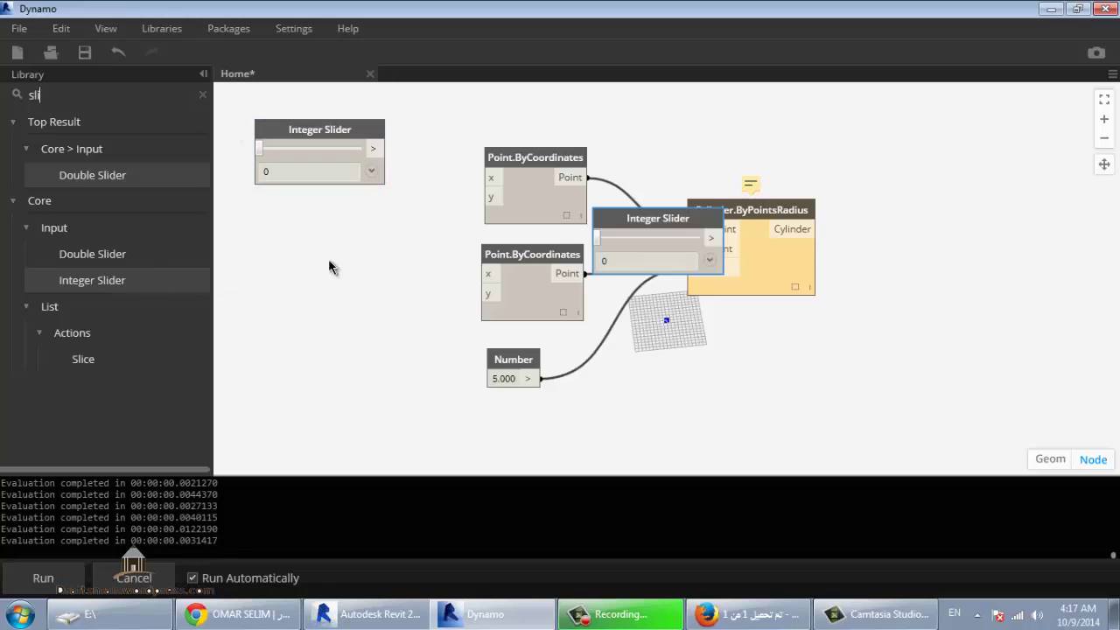
{"action": "mouse_move", "coordinate": [638, 213]}
{"action": "left_mouse_down"}
{"action": "mouse_move", "coordinate": [354, 210]}
{"action": "mouse_move", "coordinate": [276, 239]}
{"action": "left_mouse_up"}
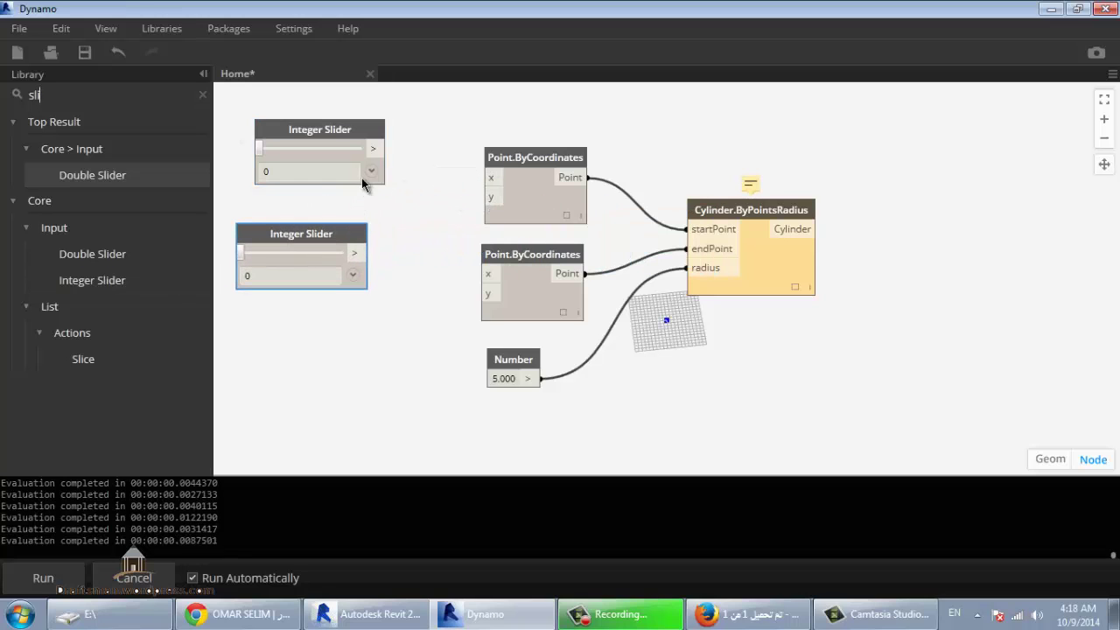
Step: Wire the top slider into the upper point's x and y, the lower slider into the lower point's
{"action": "left_click_drag", "start_coordinate": [373, 151], "coordinate": [490, 178]}
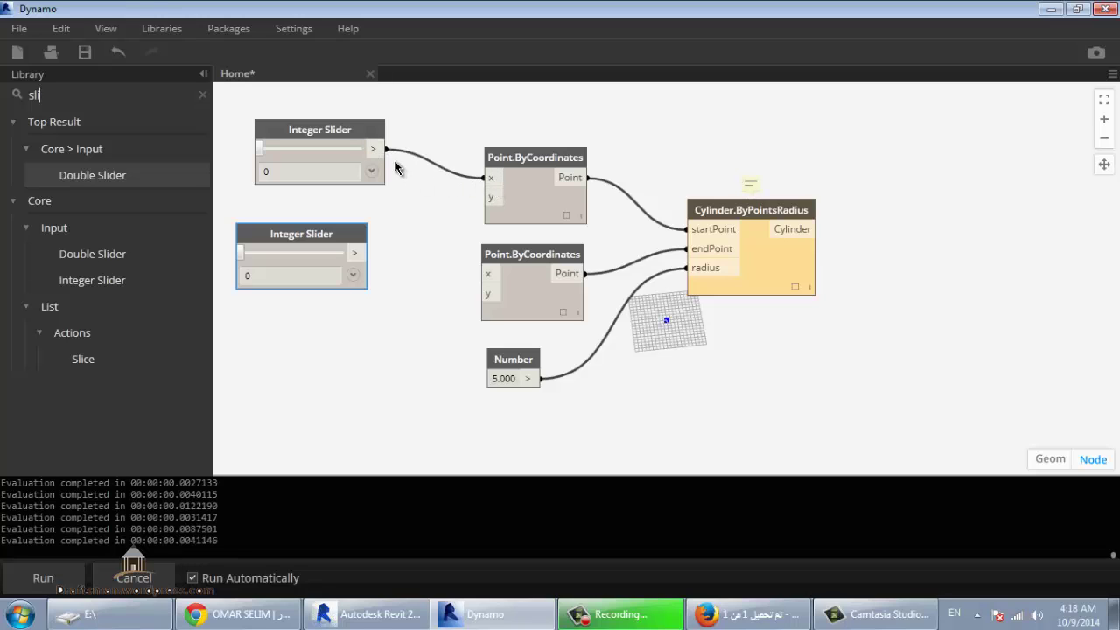
{"action": "left_click_drag", "start_coordinate": [386, 149], "coordinate": [489, 197]}
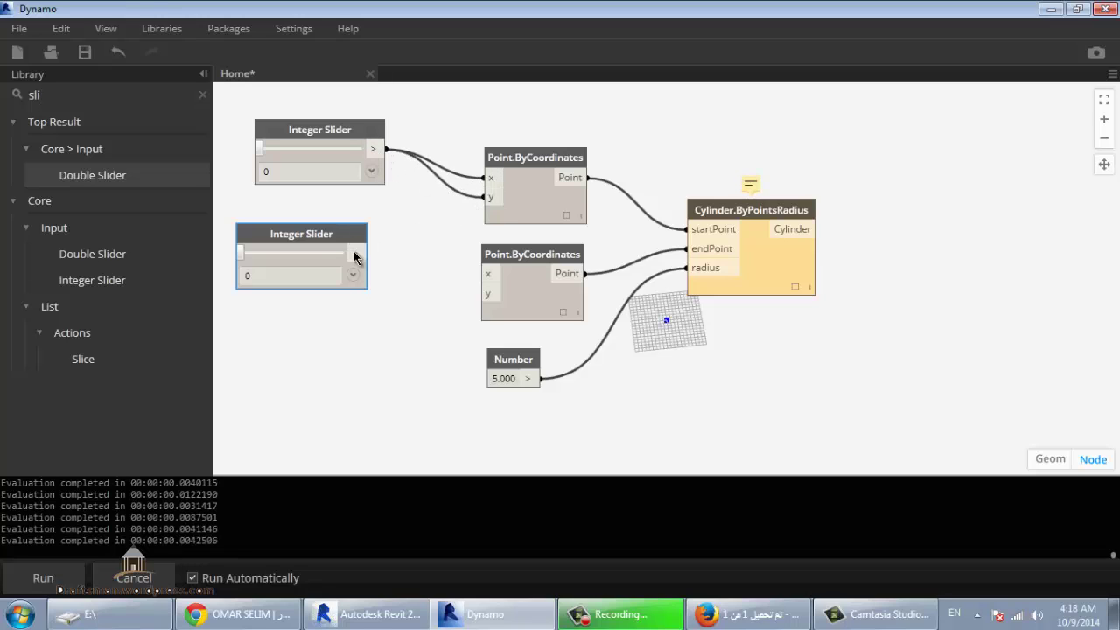
{"action": "mouse_move", "coordinate": [366, 253]}
{"action": "left_mouse_down"}
{"action": "mouse_move", "coordinate": [511, 274]}
{"action": "mouse_move", "coordinate": [494, 278]}
{"action": "left_mouse_up"}
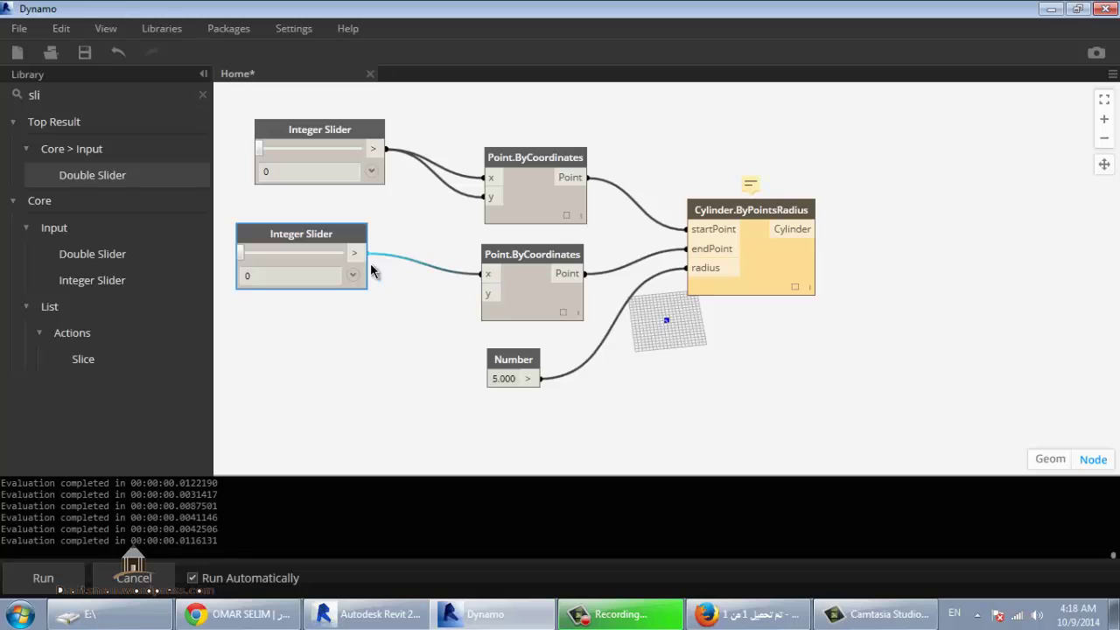
{"action": "left_click_drag", "start_coordinate": [383, 253], "coordinate": [487, 293]}
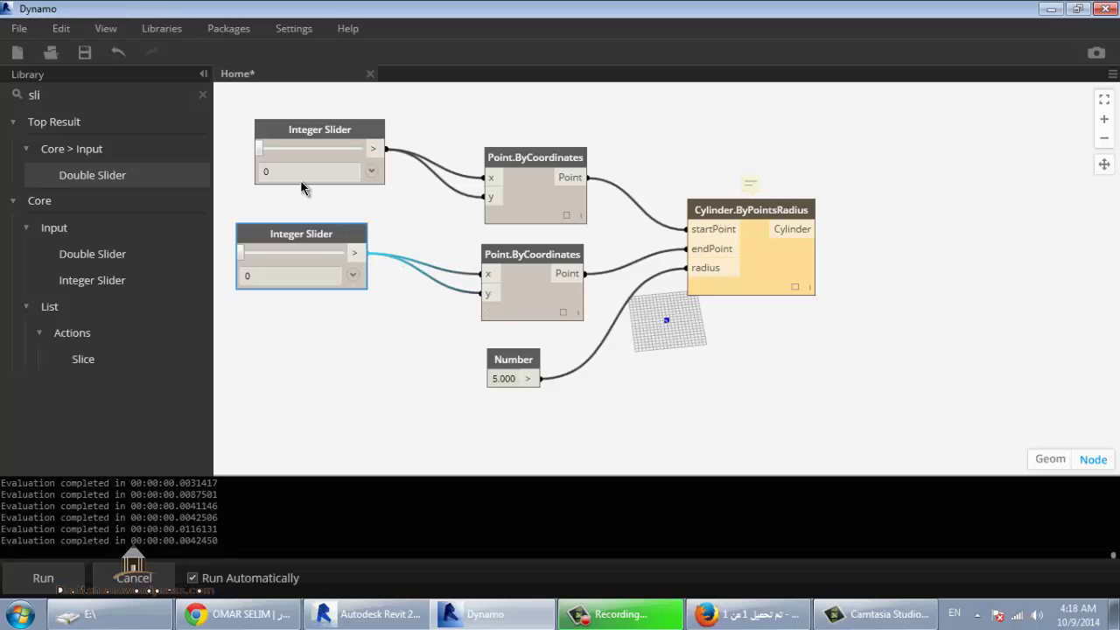
Step: Set the top Integer Slider to 2 and the lower one to 3
{"action": "double_click", "coordinate": [304, 171]}
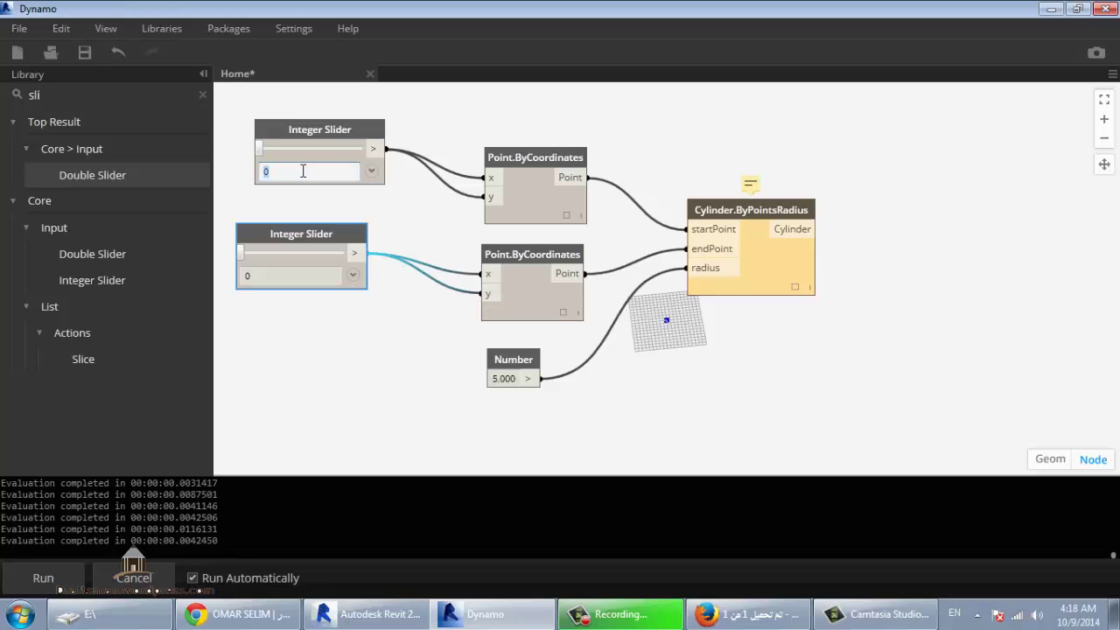
{"action": "type", "text": "2"}
{"action": "double_click", "coordinate": [283, 275]}
{"action": "type", "text": "3"}
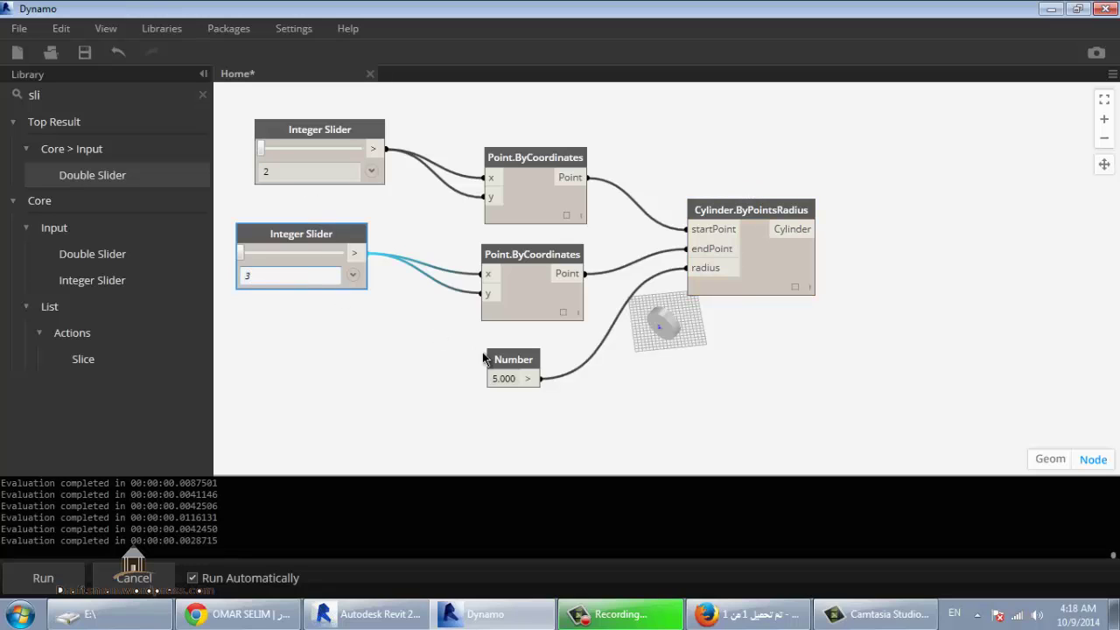
{"action": "left_click", "coordinate": [477, 395]}
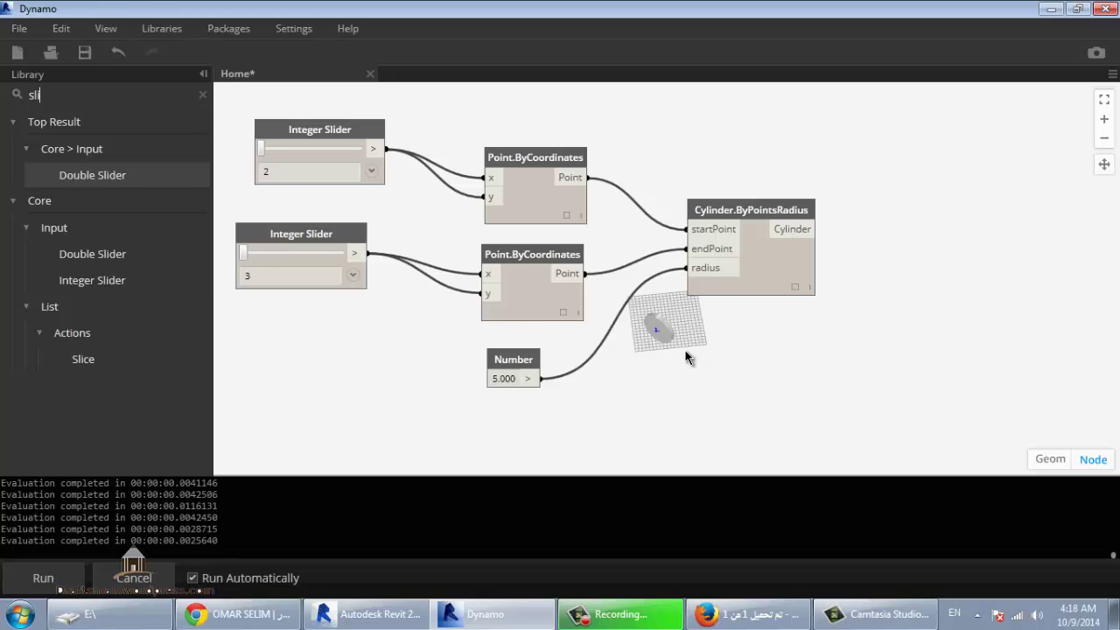
{"action": "mouse_move", "coordinate": [686, 357]}
{"action": "middle_mouse_down"}
{"action": "mouse_move", "coordinate": [635, 370]}
{"action": "mouse_move", "coordinate": [656, 348]}
{"action": "middle_mouse_up"}
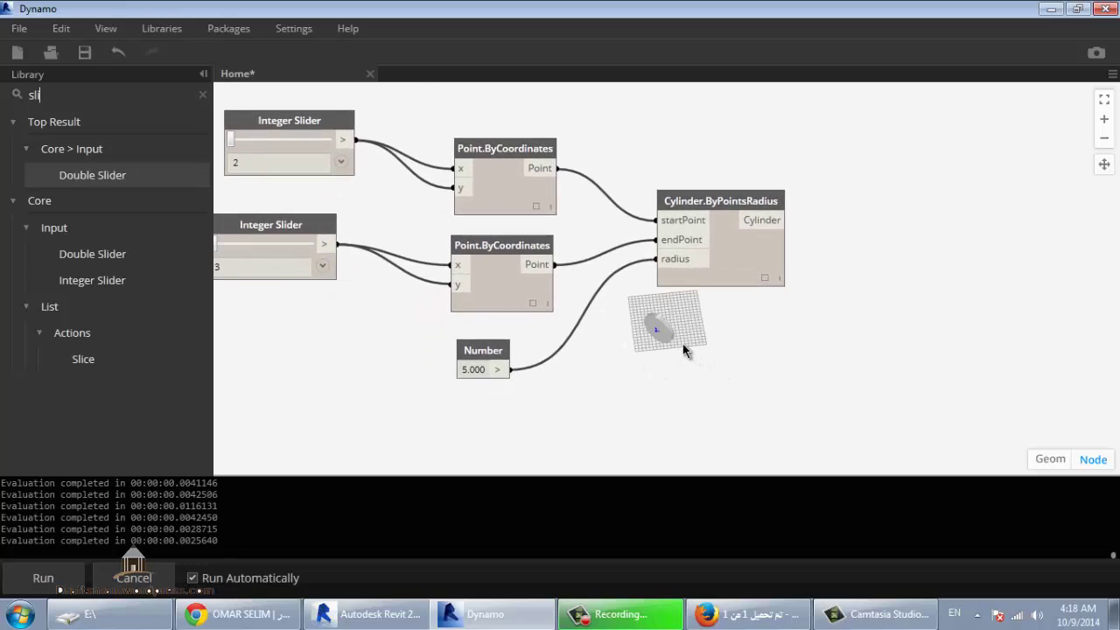
{"action": "scroll", "coordinate": [687, 350], "scroll_direction": "up", "scroll_amount": 3}
{"action": "scroll", "coordinate": [683, 344], "scroll_direction": "down", "scroll_amount": 4}
{"action": "left_click", "coordinate": [1041, 459]}
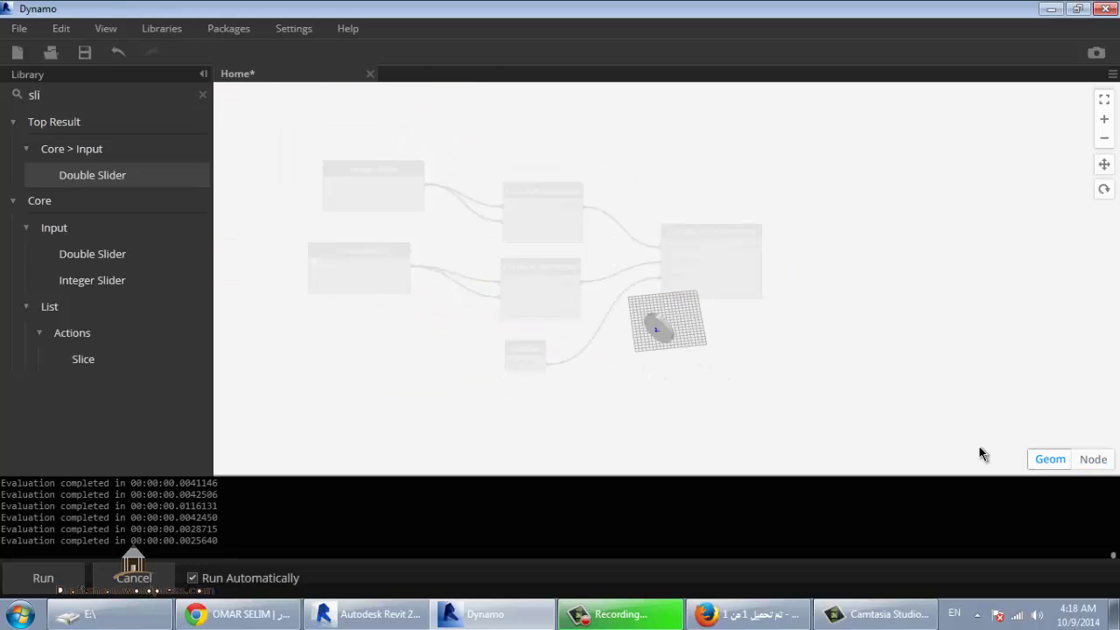
{"action": "left_click", "coordinate": [1083, 459]}
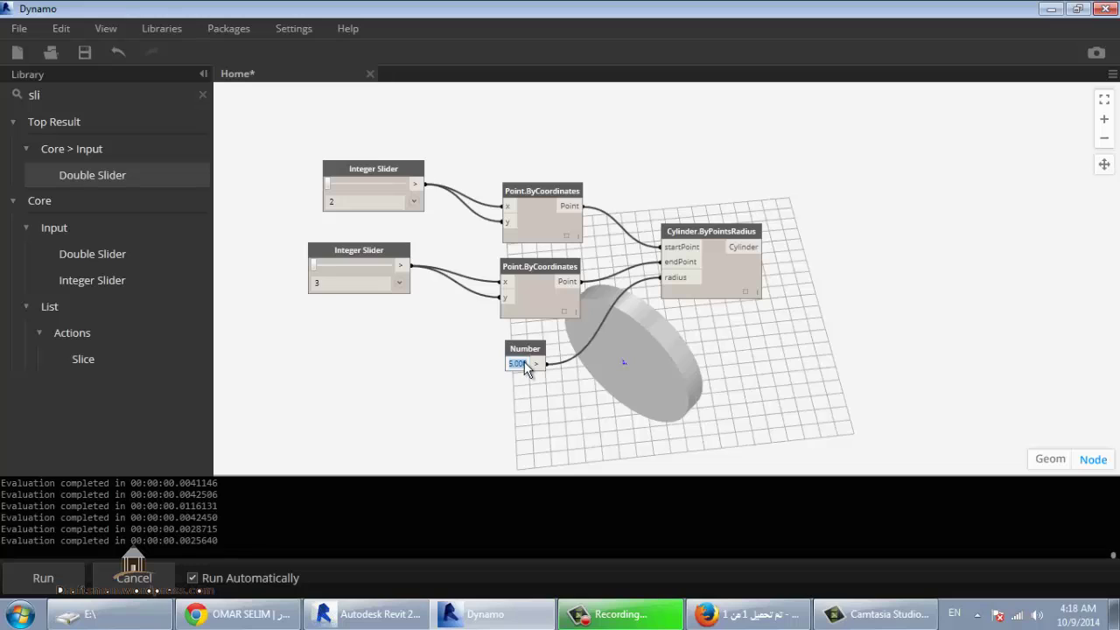
Step: Change the radius Number value to 10, then to 3
{"action": "type", "text": "10"}
{"action": "key", "text": "Return"}
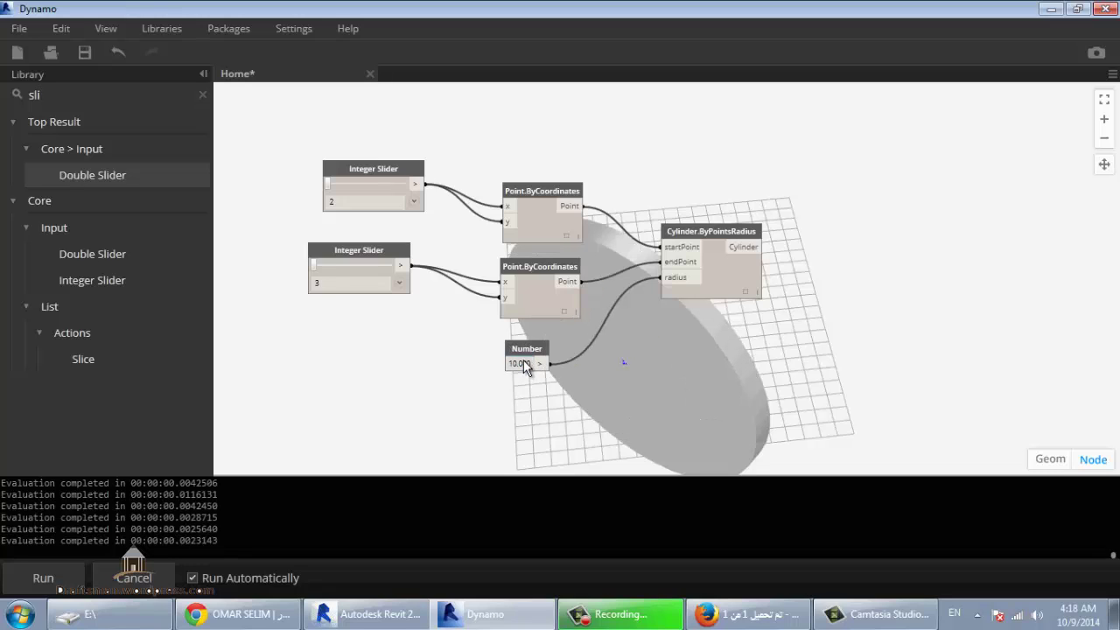
{"action": "type", "text": "3"}
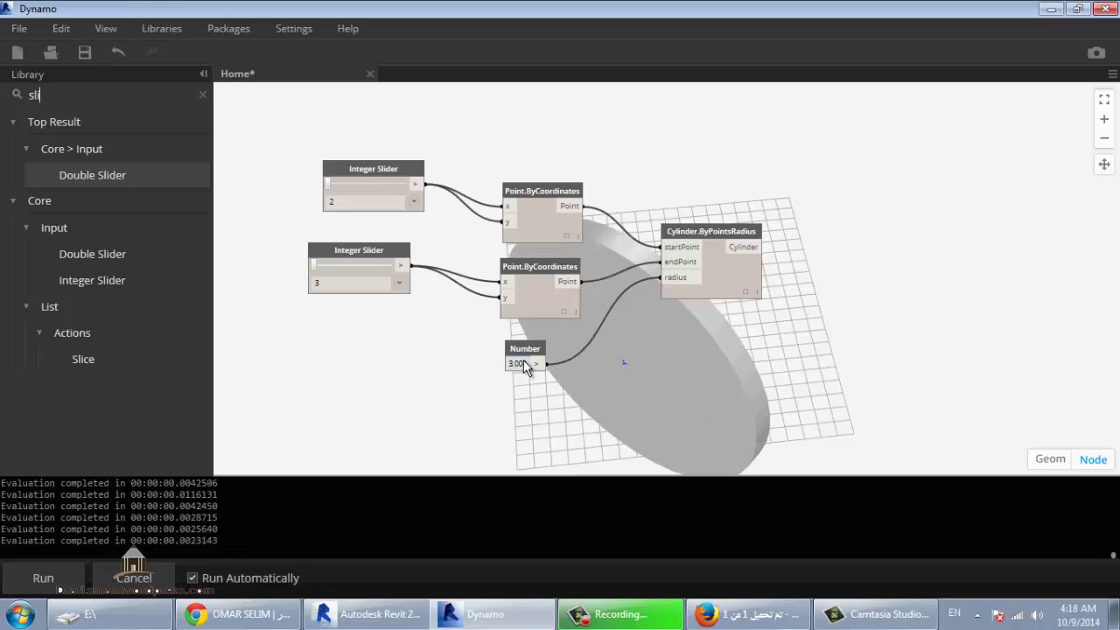
{"action": "key", "text": "Return"}
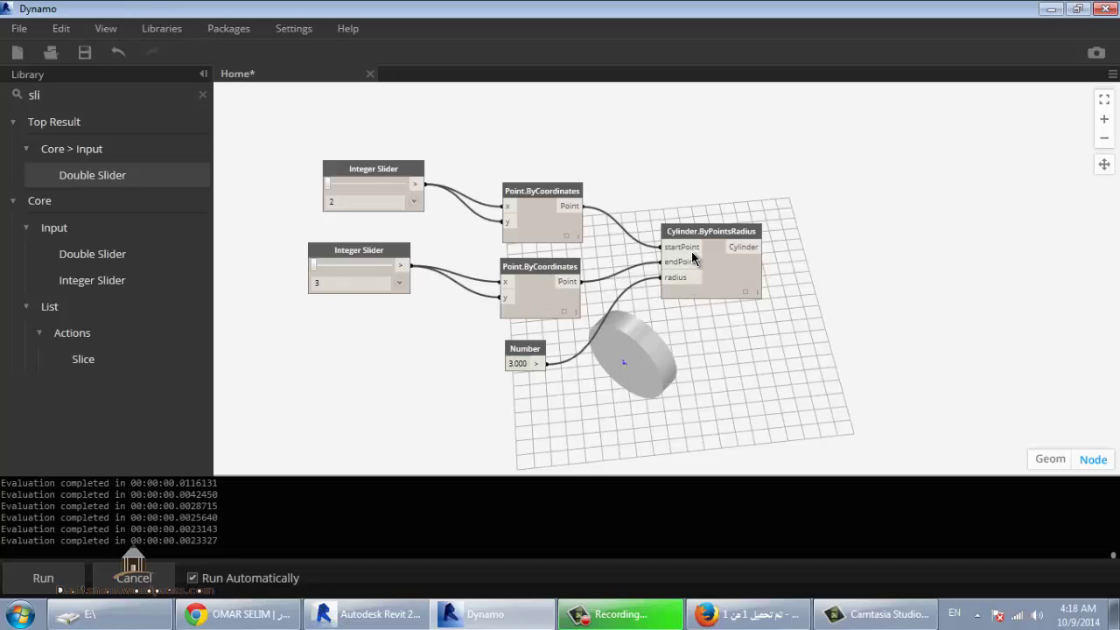
Step: Drag the sliders so the upper reads 4 and the lower 0, then clear the library search
{"action": "left_click_drag", "start_coordinate": [320, 267], "coordinate": [317, 266]}
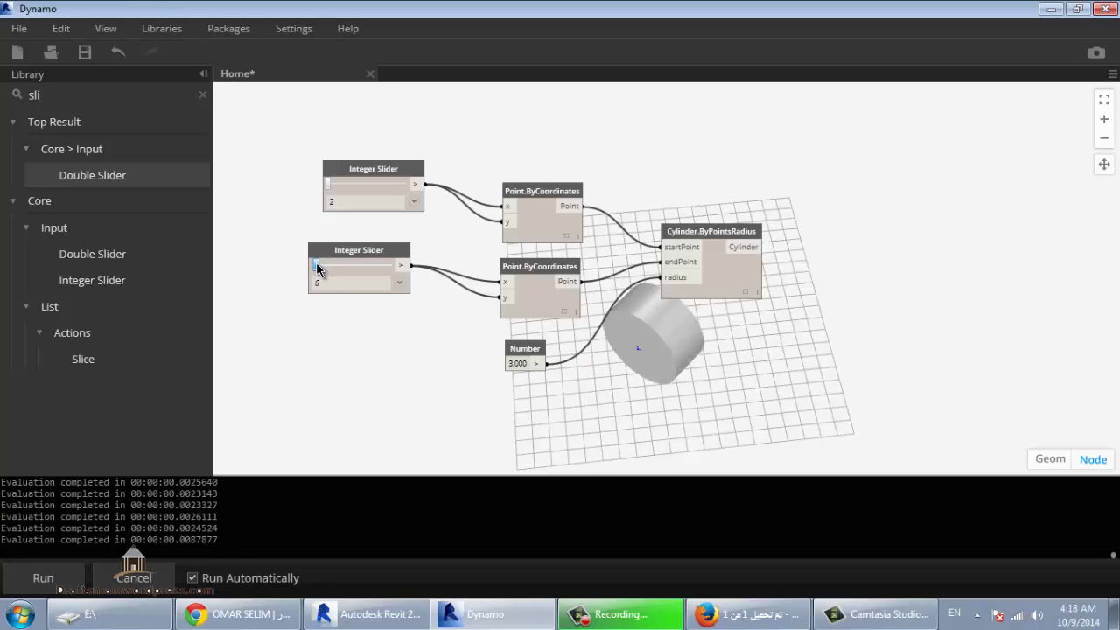
{"action": "mouse_move", "coordinate": [328, 182]}
{"action": "left_mouse_down"}
{"action": "mouse_move", "coordinate": [357, 184]}
{"action": "mouse_move", "coordinate": [332, 182]}
{"action": "left_mouse_up"}
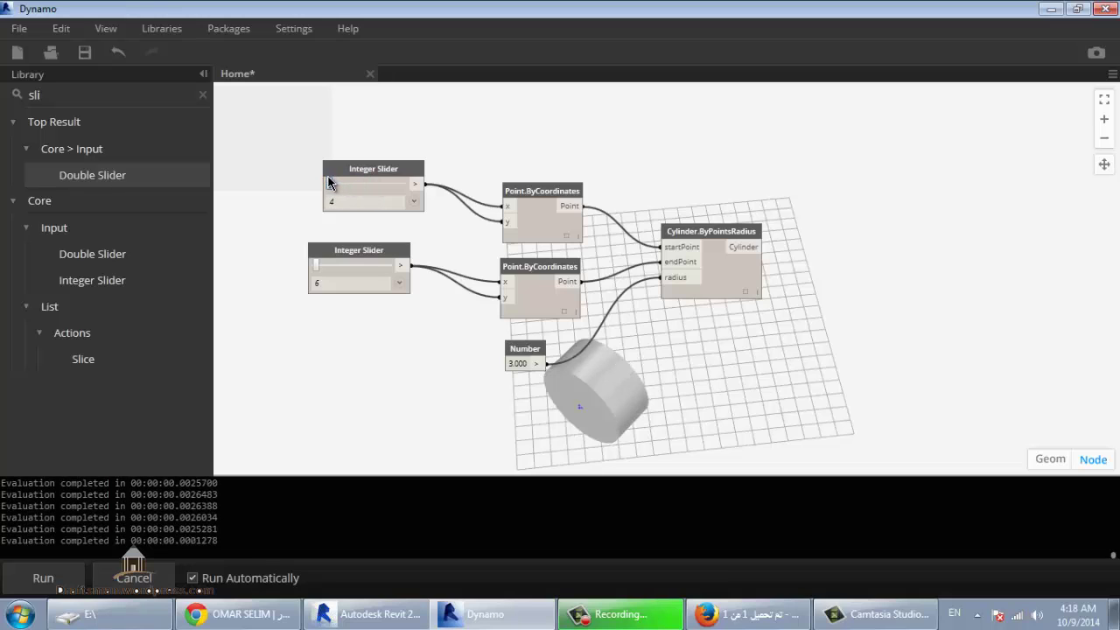
{"action": "mouse_move", "coordinate": [317, 267]}
{"action": "left_mouse_down"}
{"action": "mouse_move", "coordinate": [367, 267]}
{"action": "mouse_move", "coordinate": [309, 263]}
{"action": "left_mouse_up"}
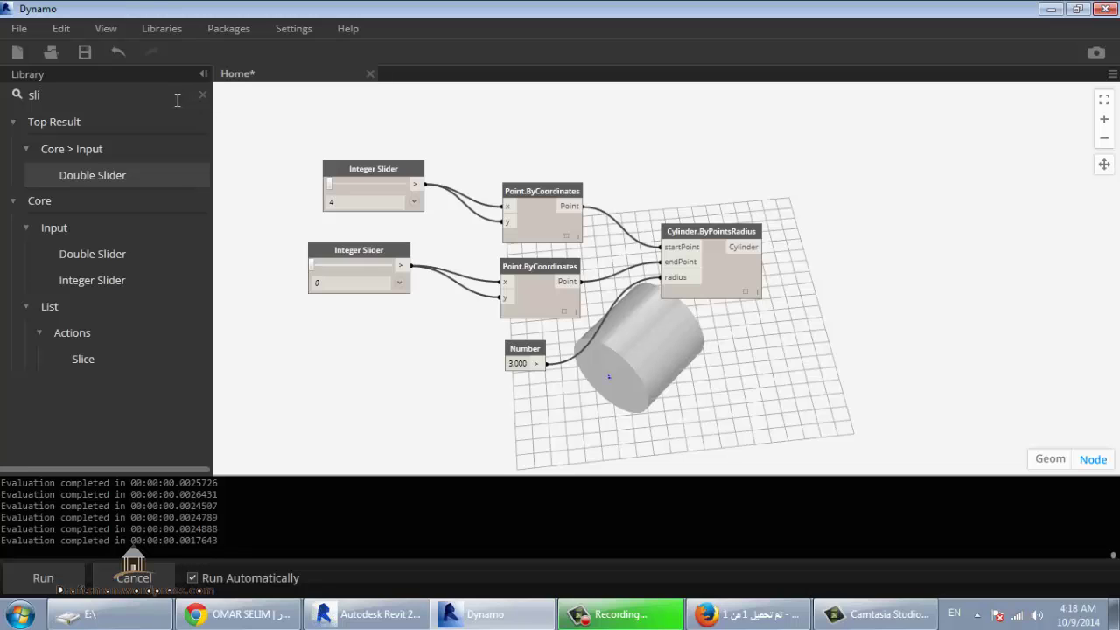
{"action": "key", "text": "BackSpace"}
{"action": "key", "text": "BackSpace"}
{"action": "key", "text": "BackSpace"}
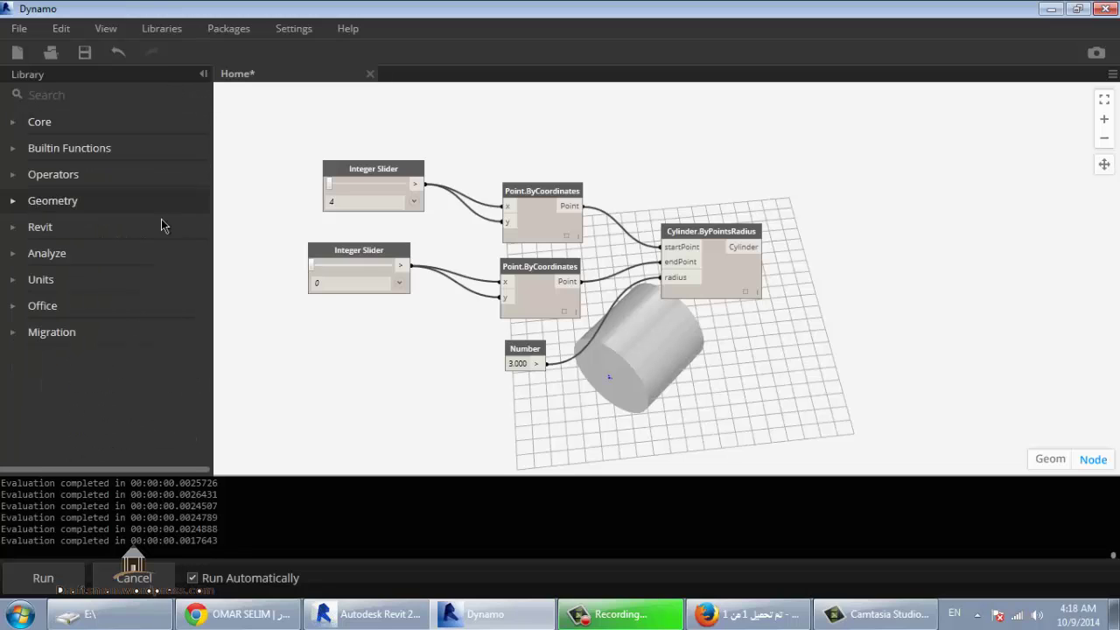
Step: Expand Geometry > Circle, then Query and Create, to list ByCenterPointRadius and ByThreePoints
{"action": "left_click", "coordinate": [87, 202]}
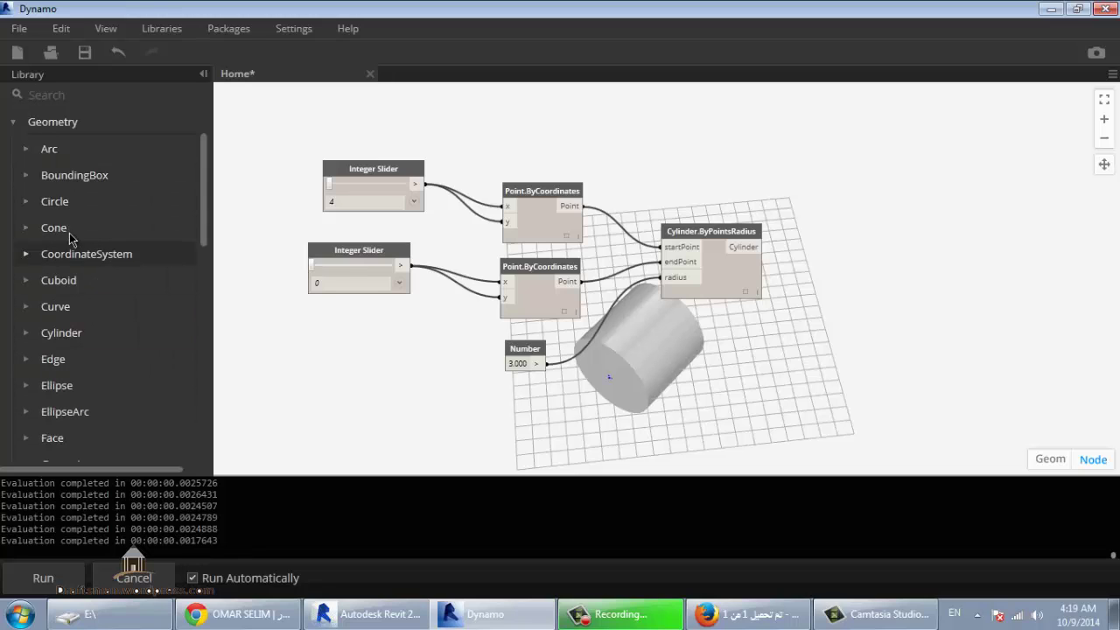
{"action": "left_click", "coordinate": [66, 206]}
{"action": "left_click", "coordinate": [77, 252]}
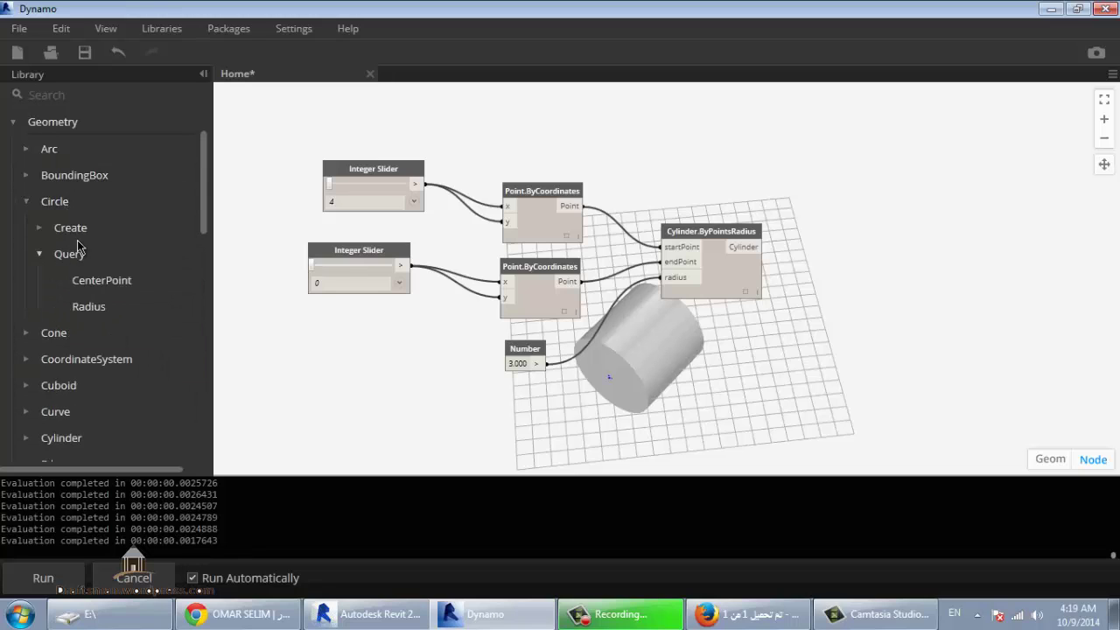
{"action": "left_click", "coordinate": [76, 231]}
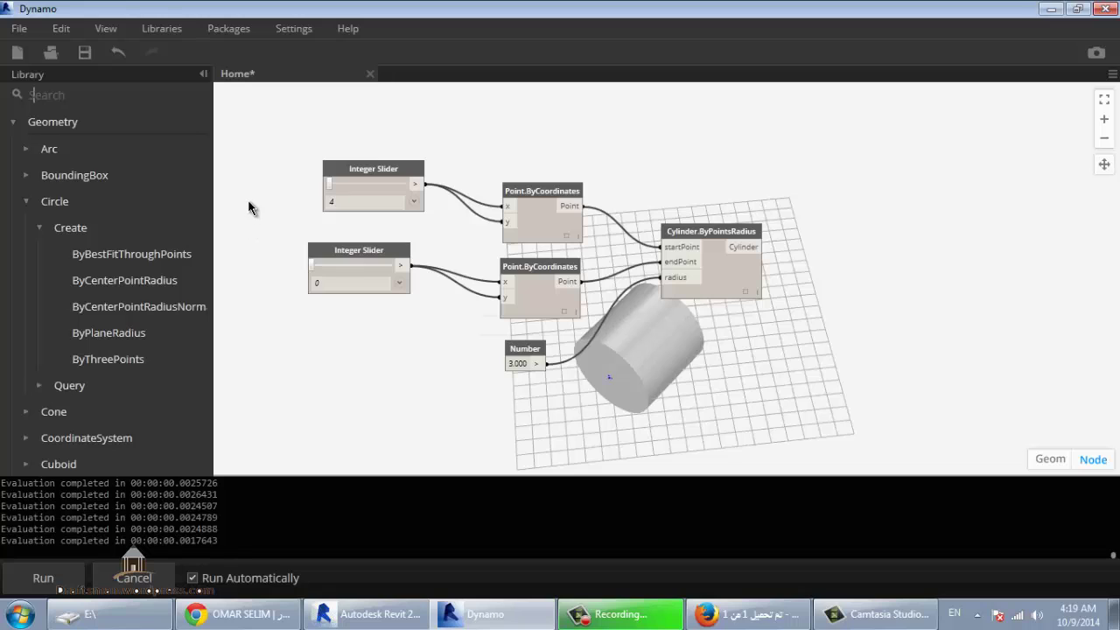
Step: Add Watch and Watch 3D nodes right of the cylinder and wire the cylinder output into both
{"action": "type", "text": "wa"}
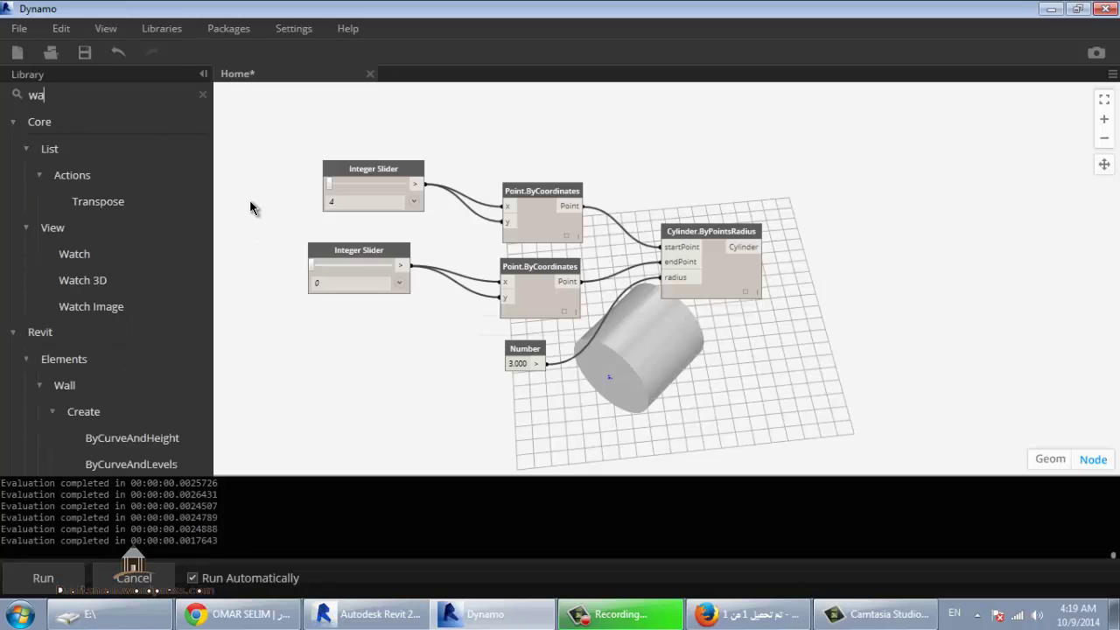
{"action": "type", "text": "tch"}
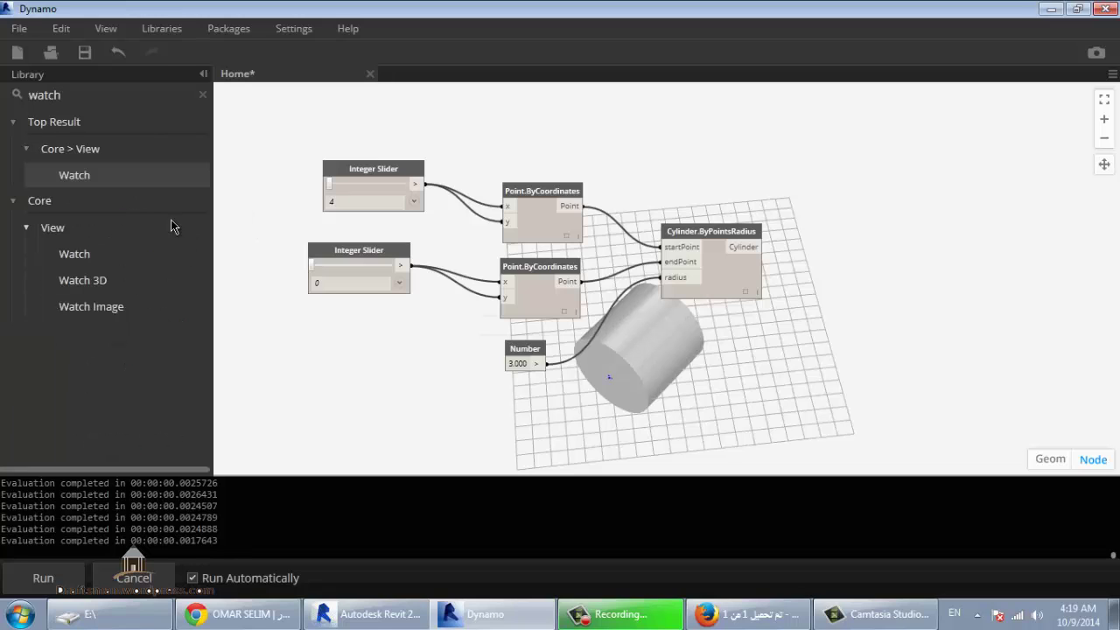
{"action": "left_click", "coordinate": [118, 176]}
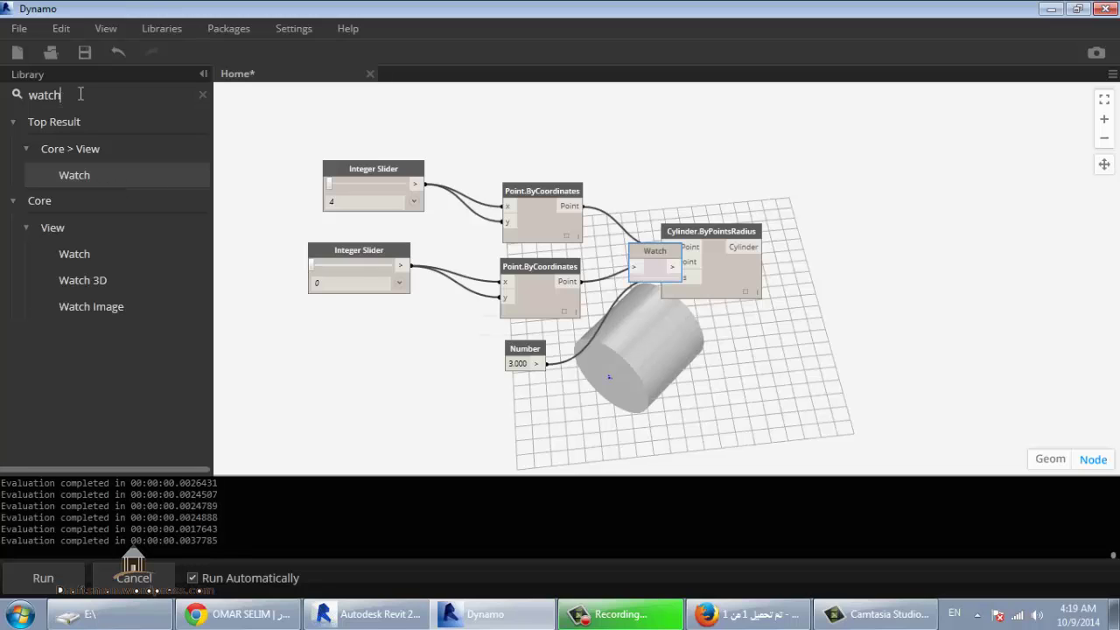
{"action": "left_click", "coordinate": [88, 279]}
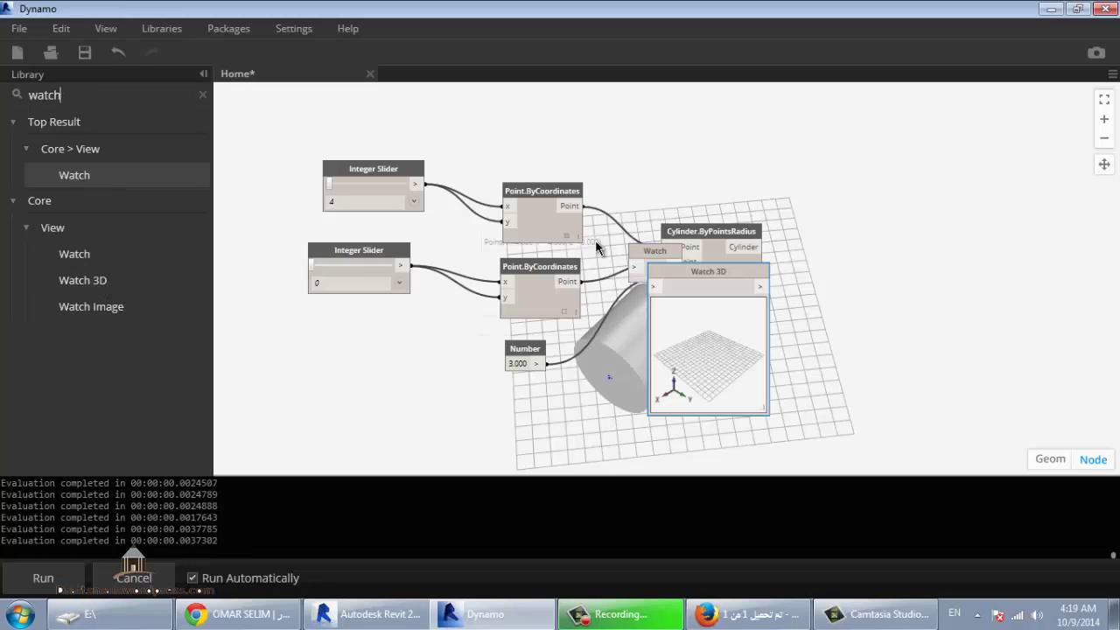
{"action": "left_click_drag", "start_coordinate": [638, 253], "coordinate": [882, 179]}
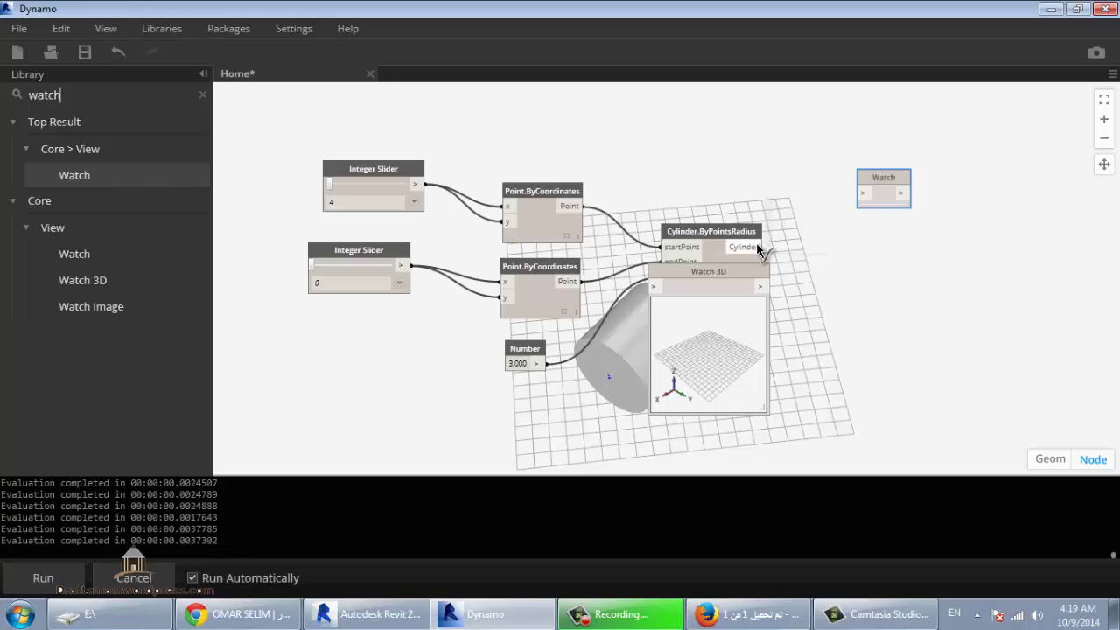
{"action": "mouse_move", "coordinate": [763, 247]}
{"action": "left_mouse_down"}
{"action": "mouse_move", "coordinate": [857, 207]}
{"action": "mouse_move", "coordinate": [861, 193]}
{"action": "left_mouse_up"}
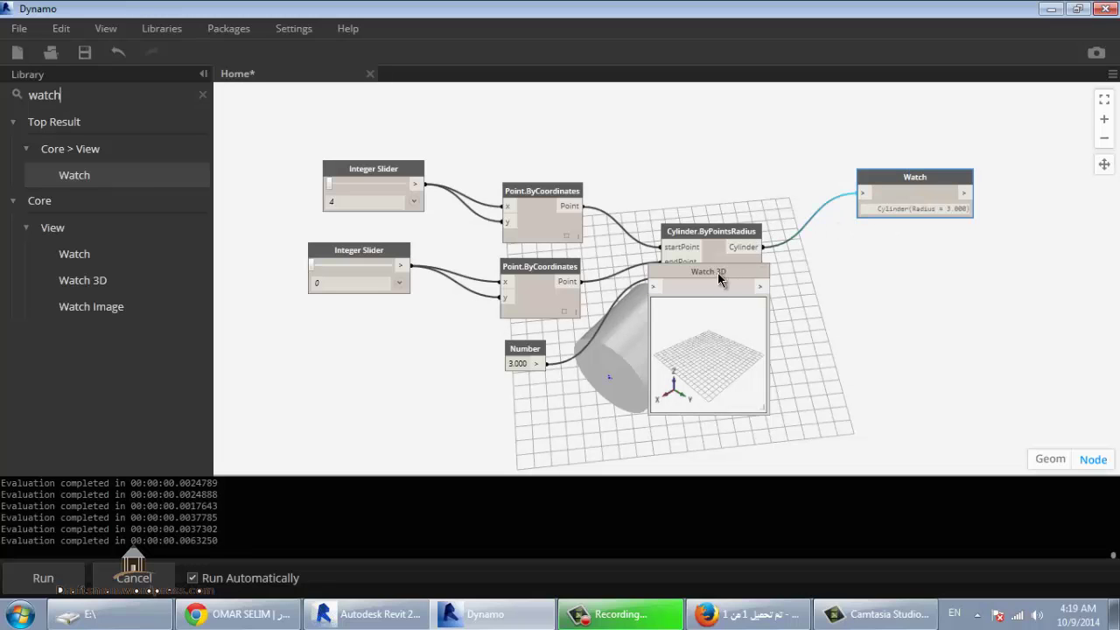
{"action": "left_click_drag", "start_coordinate": [718, 274], "coordinate": [916, 278]}
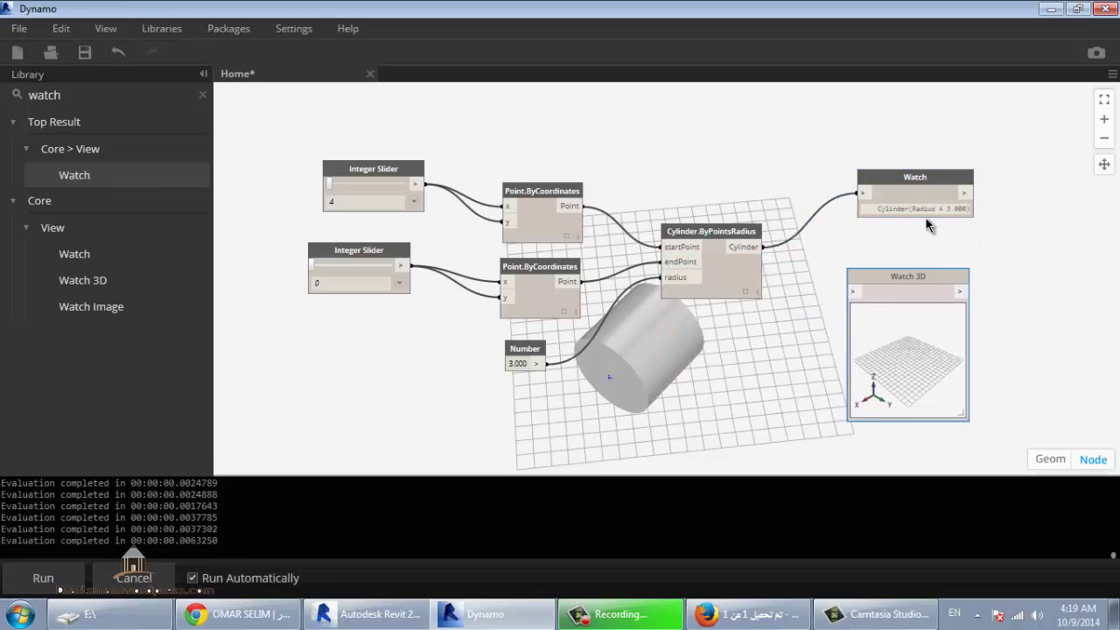
{"action": "left_click_drag", "start_coordinate": [761, 247], "coordinate": [856, 293]}
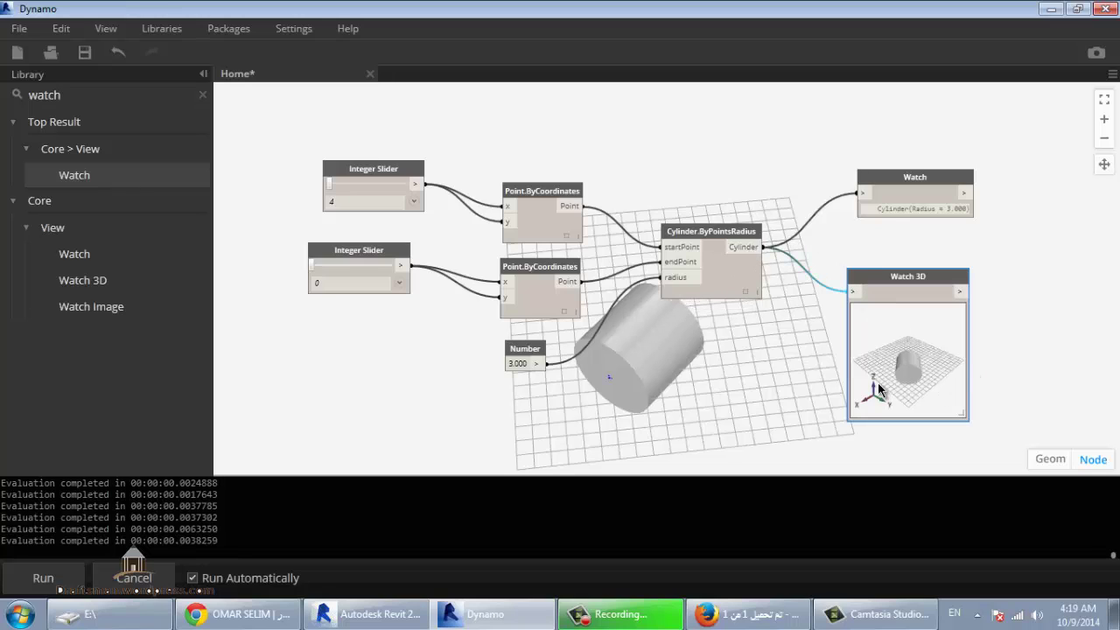
Step: Step the lower slider up to 3 and raise the upper slider to 7
{"action": "left_click", "coordinate": [333, 266]}
{"action": "left_click_drag", "start_coordinate": [316, 270], "coordinate": [322, 268]}
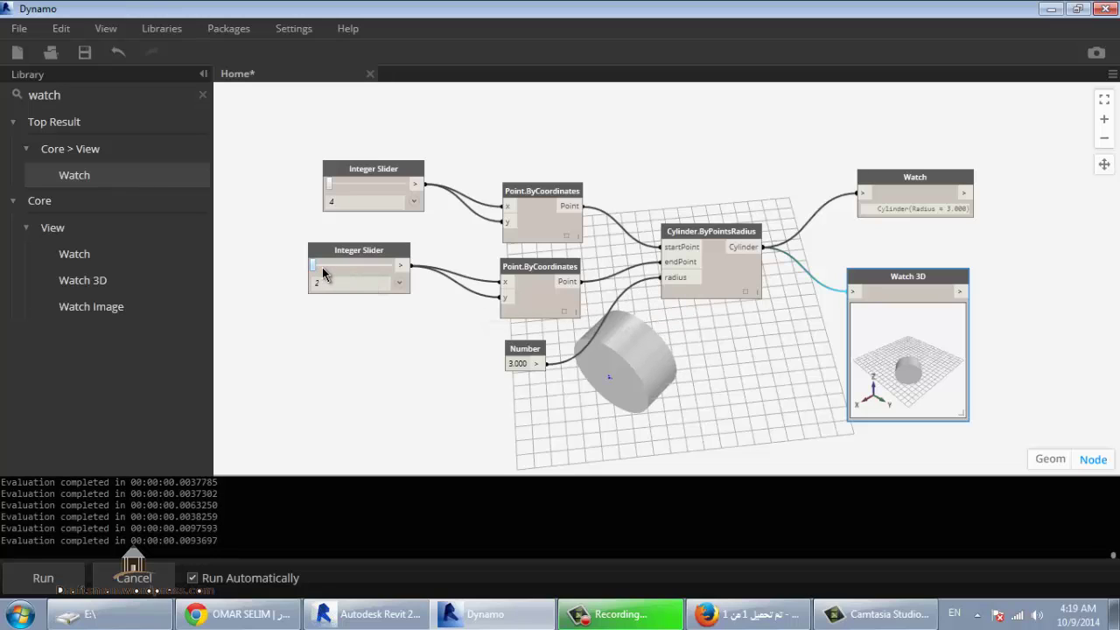
{"action": "left_click", "coordinate": [328, 265]}
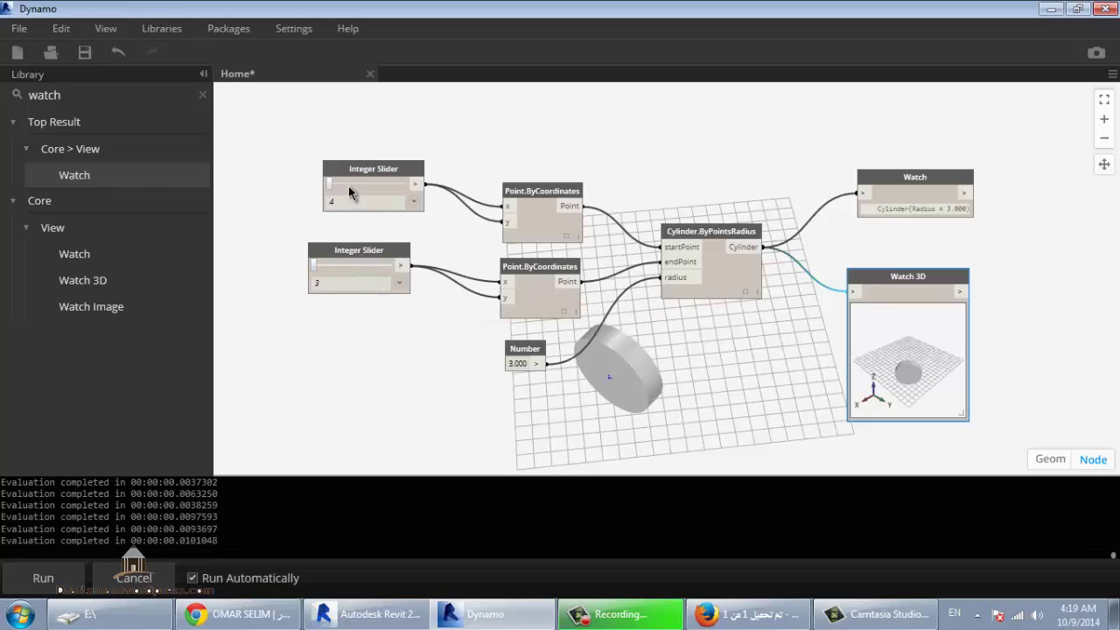
{"action": "left_click", "coordinate": [349, 189]}
{"action": "left_click", "coordinate": [349, 189]}
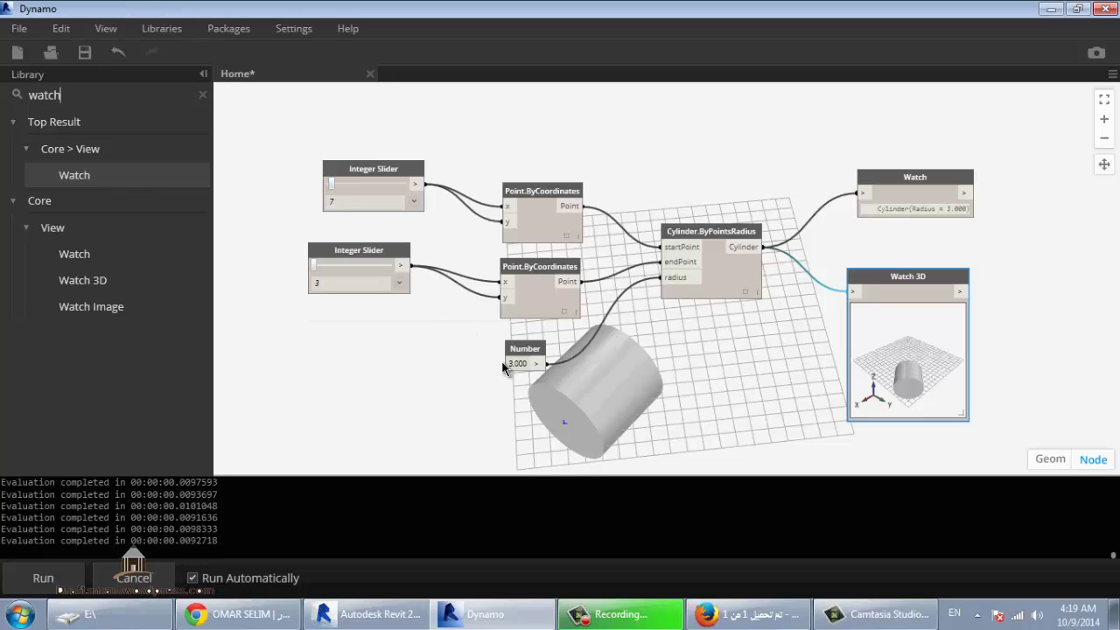
Step: Set the radius Number node to 5
{"action": "double_click", "coordinate": [527, 366]}
{"action": "type", "text": "5"}
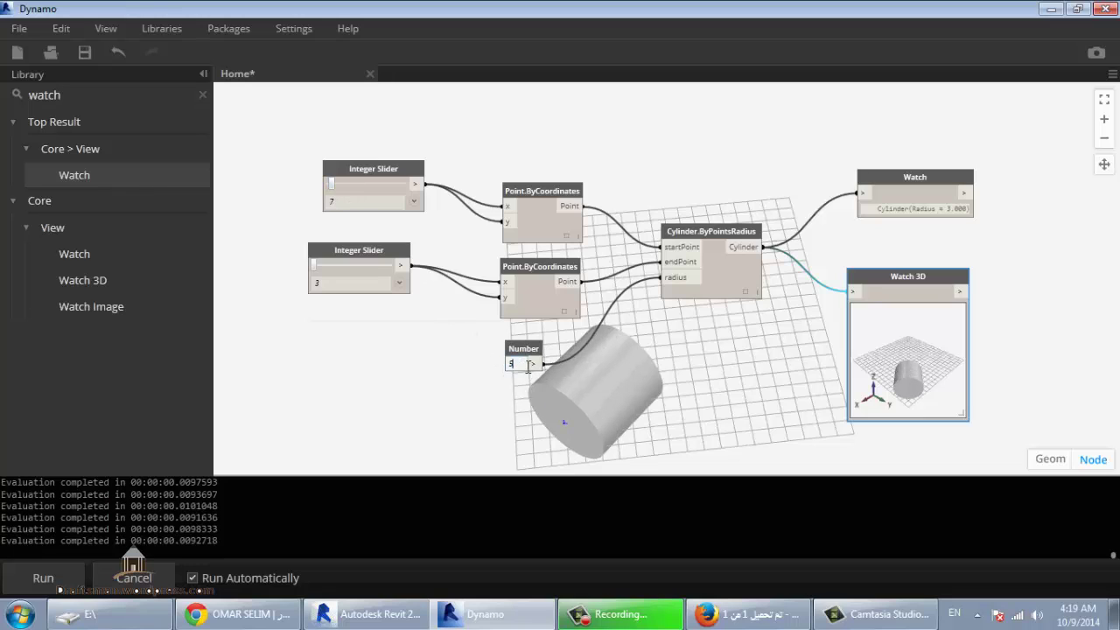
{"action": "key", "text": "Return"}
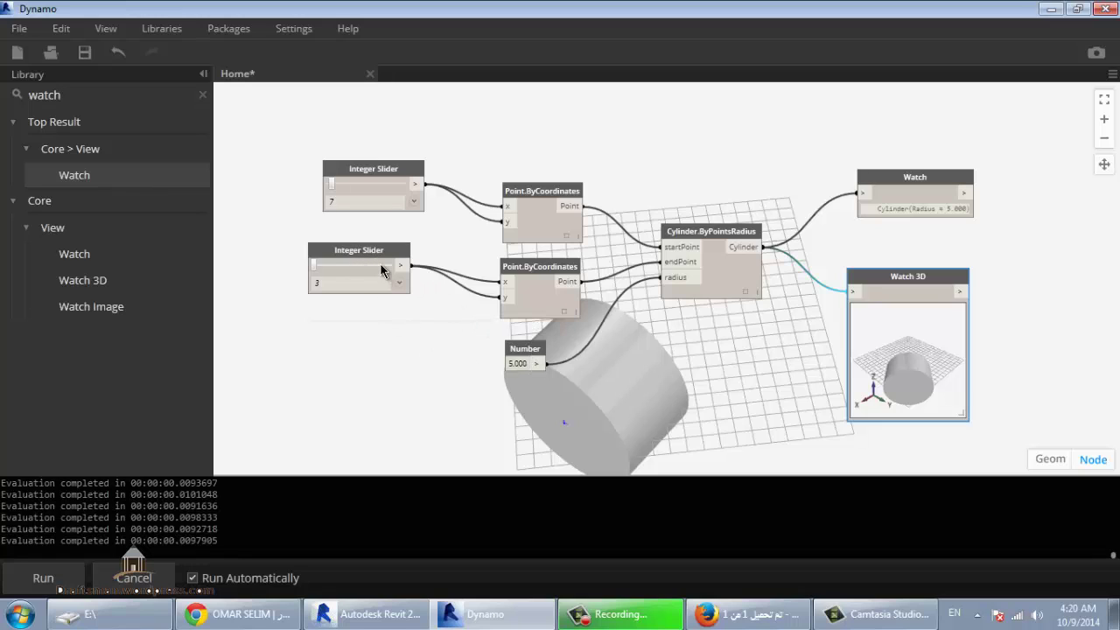
Step: Cross-wire the two Integer Sliders so each also feeds the other Point.ByCoordinates y input
{"action": "left_click_drag", "start_coordinate": [400, 265], "coordinate": [506, 224]}
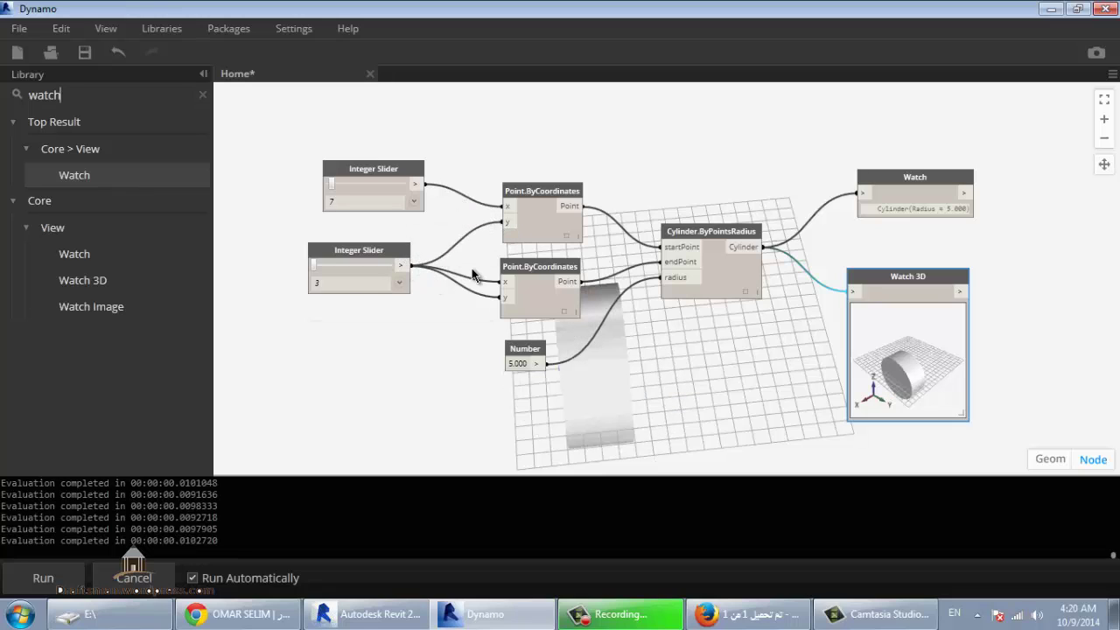
{"action": "left_click_drag", "start_coordinate": [424, 185], "coordinate": [503, 297]}
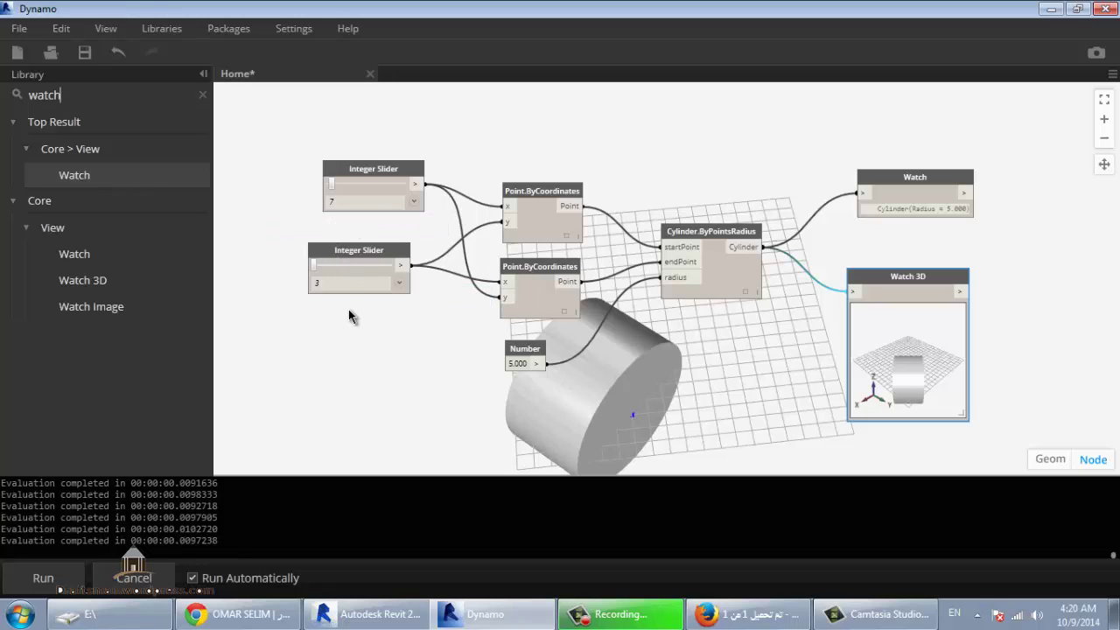
Step: Raise the lower Integer Slider past 6 and 7 up to 10, lengthening the cylinder
{"action": "left_click_drag", "start_coordinate": [322, 266], "coordinate": [326, 264]}
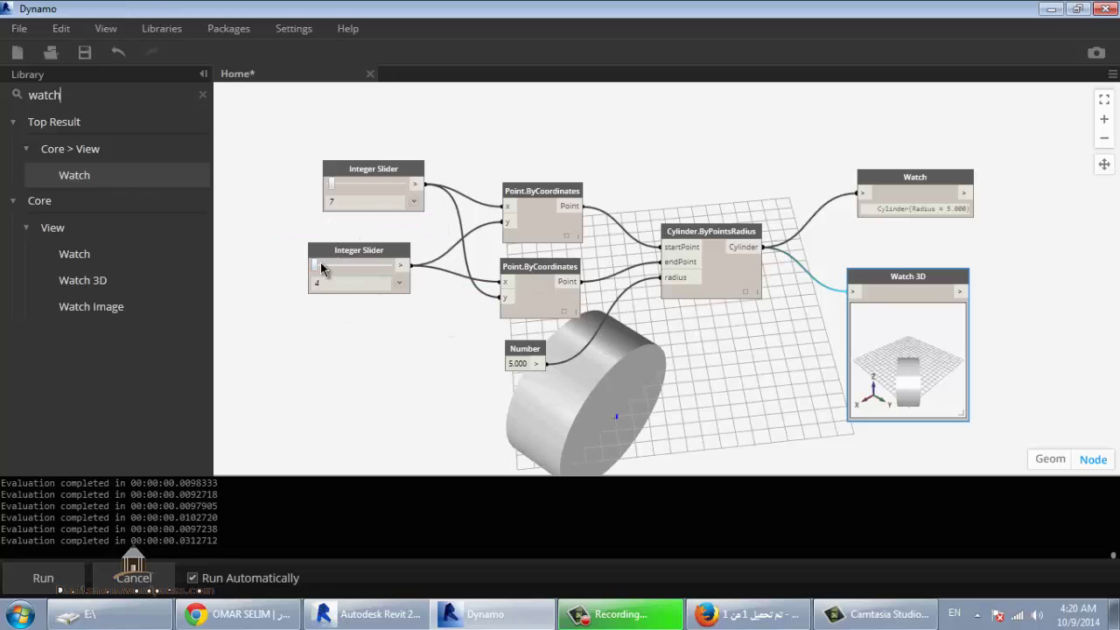
{"action": "left_click", "coordinate": [327, 267]}
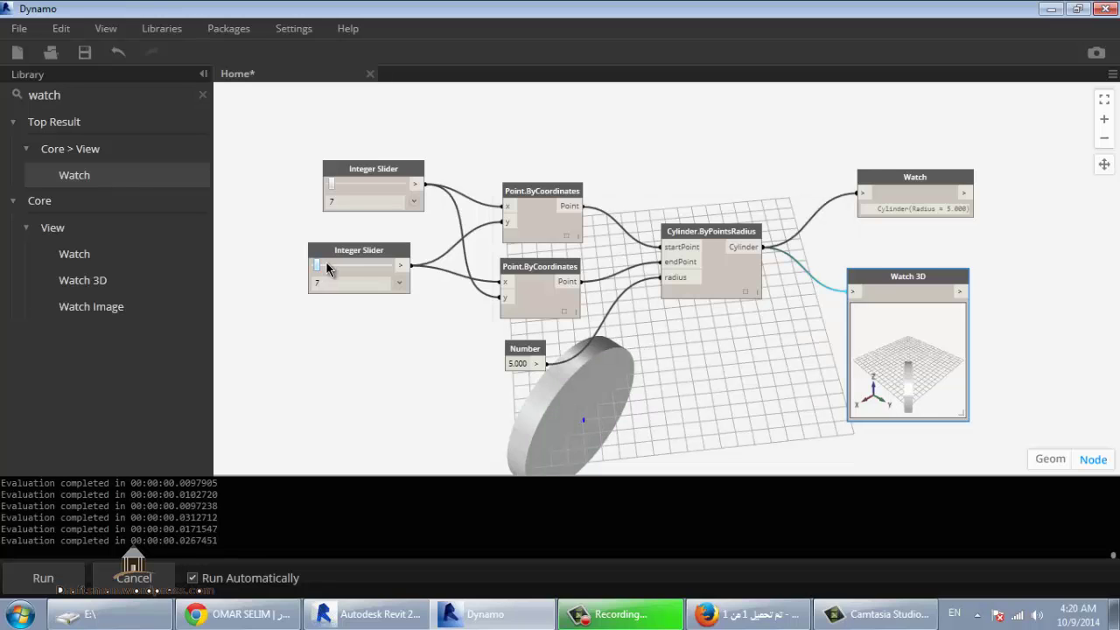
{"action": "mouse_move", "coordinate": [328, 268]}
{"action": "left_mouse_down"}
{"action": "mouse_move", "coordinate": [336, 262]}
{"action": "mouse_move", "coordinate": [326, 261]}
{"action": "left_mouse_up"}
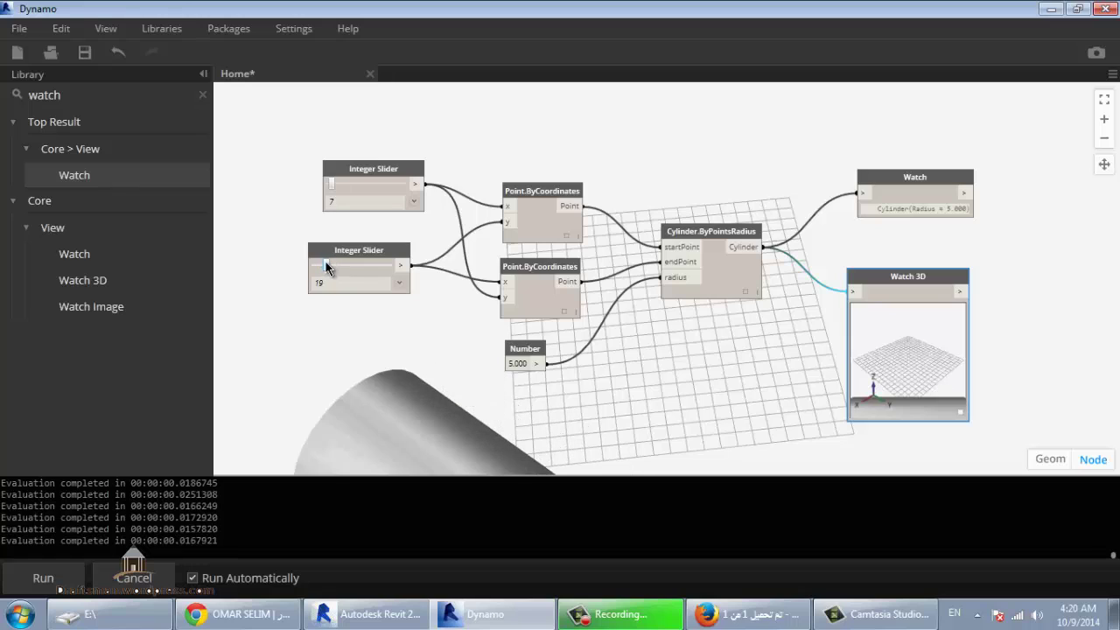